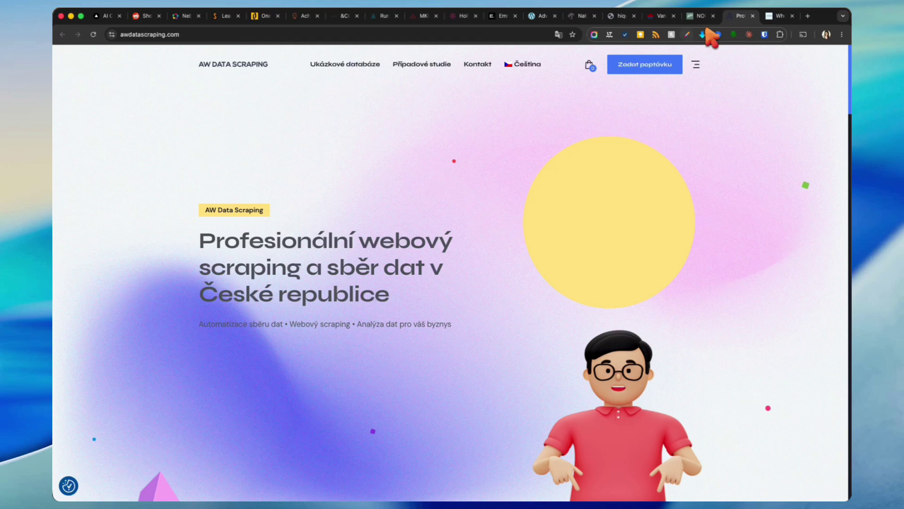
Step: Cycle through the NOUR Villas, Maple Web Design, HIQUA, Nativis & Bliss and AdventureBuildr tabs to the portfolio site
click(700, 17)
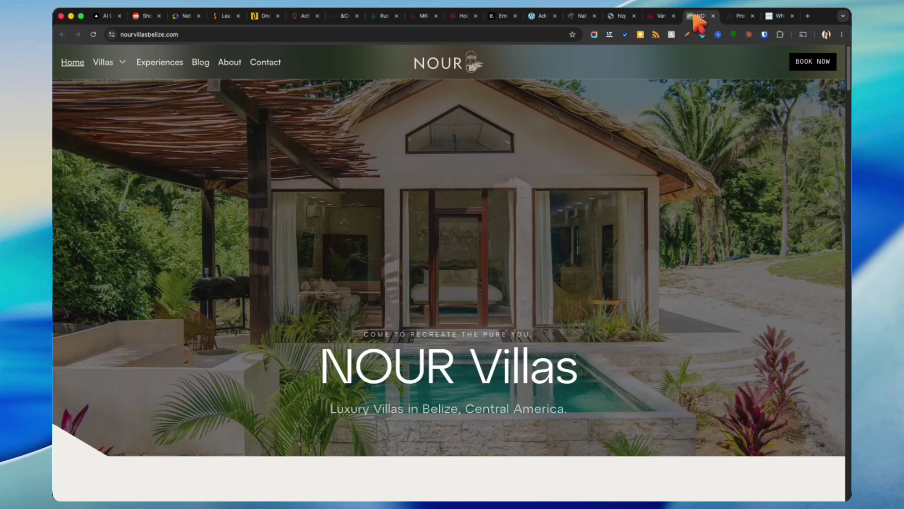
click(664, 17)
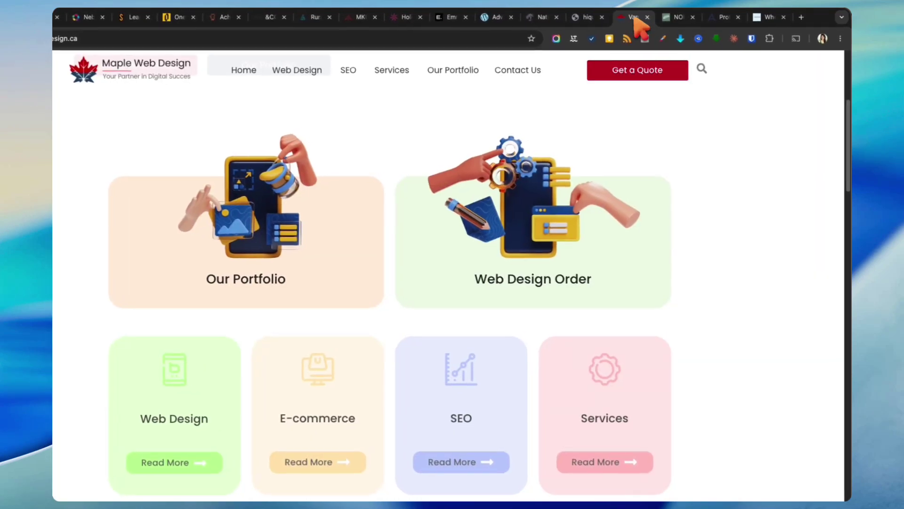
click(585, 18)
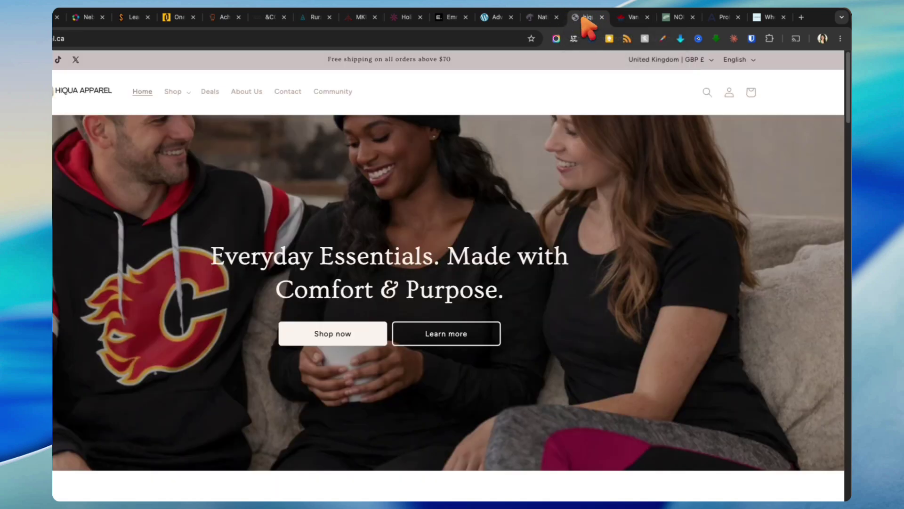
click(544, 19)
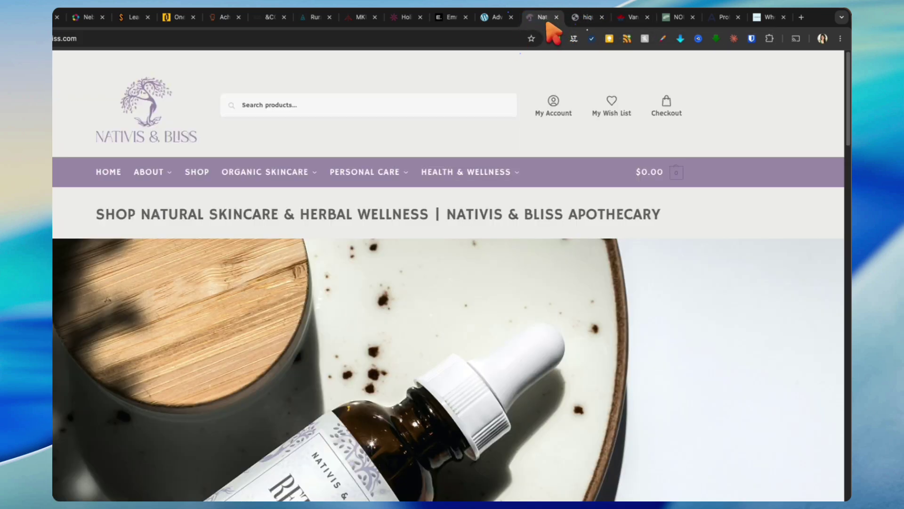
click(493, 19)
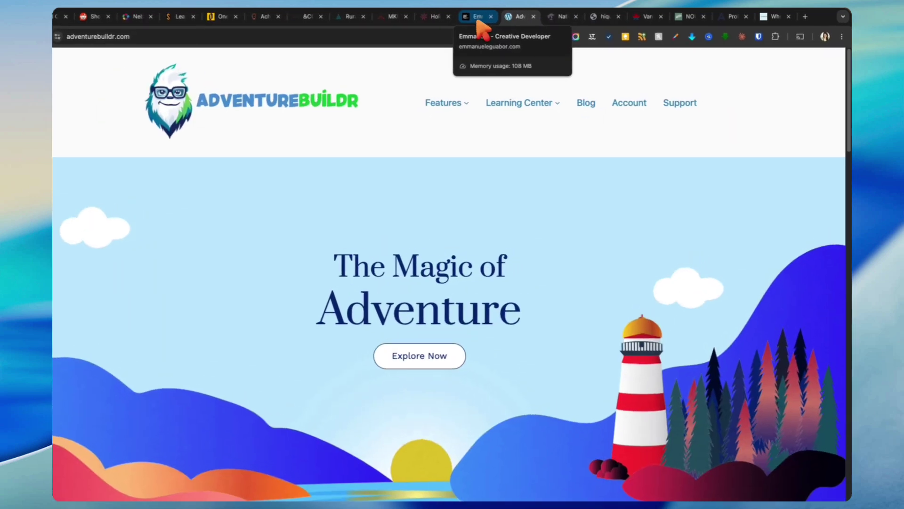
click(503, 19)
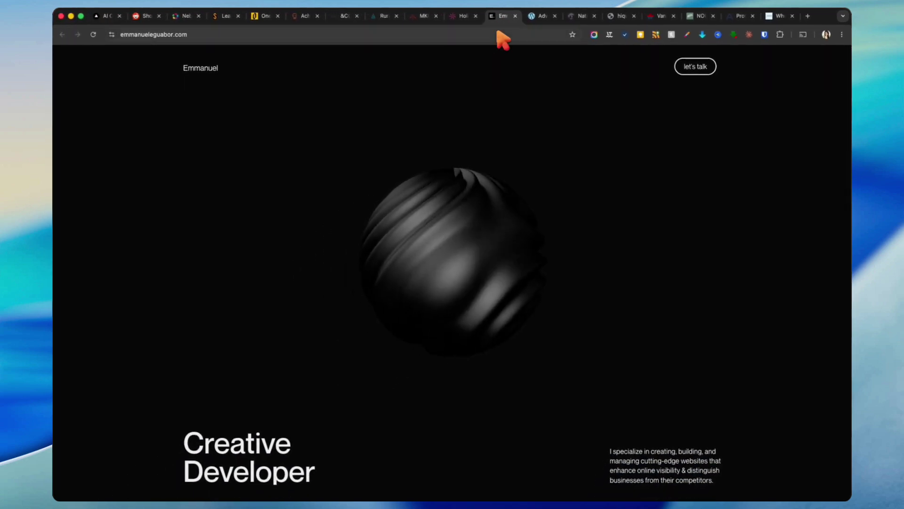
Step: Browse the Bloomfield, MKUltraman, Akiyaz, &CO, GSM.ma, OneMohrTime and SpeakDanish showcase sites, then nebula.design
click(468, 20)
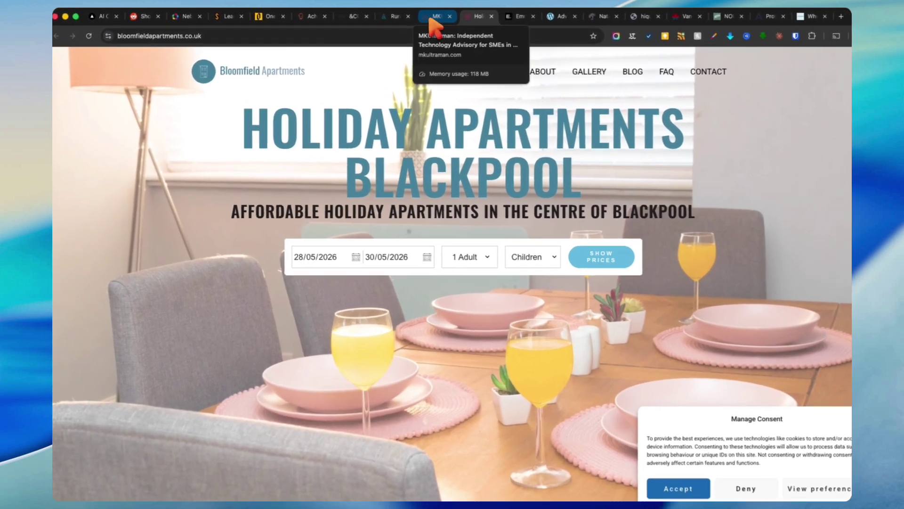
click(418, 20)
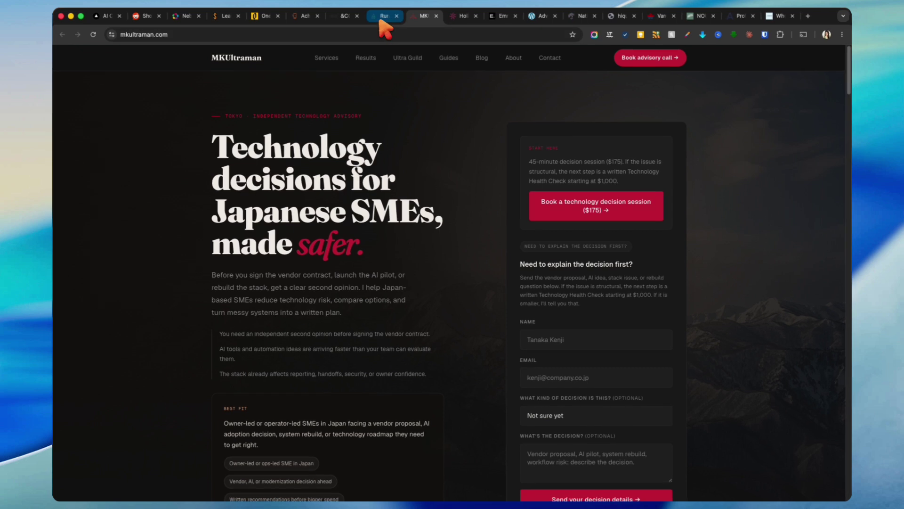
click(382, 17)
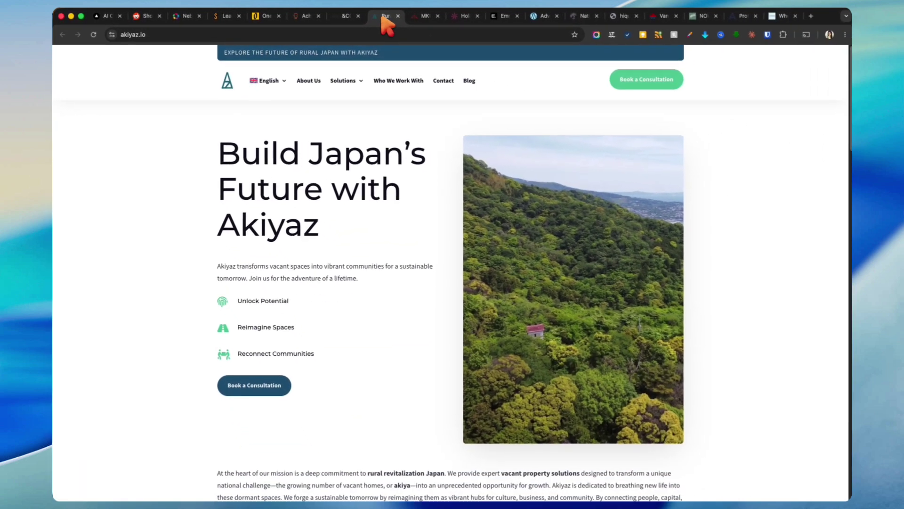
click(346, 17)
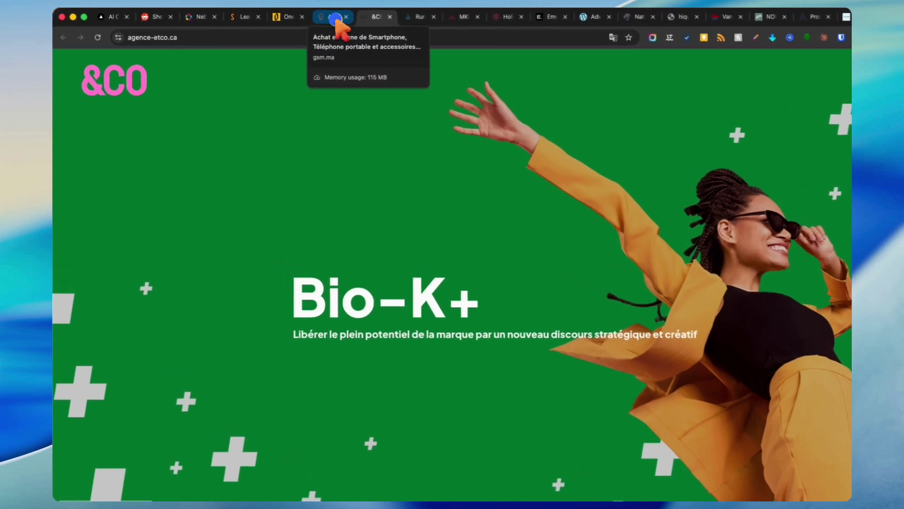
click(305, 17)
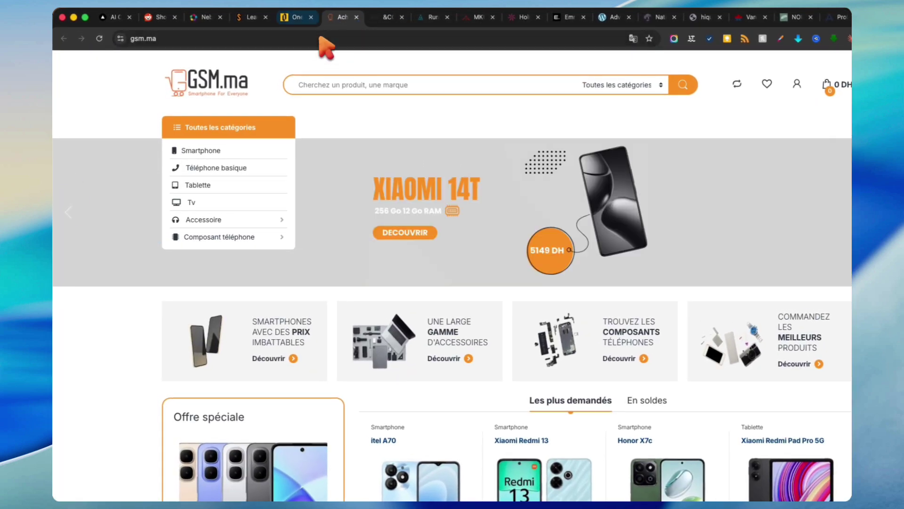
click(293, 18)
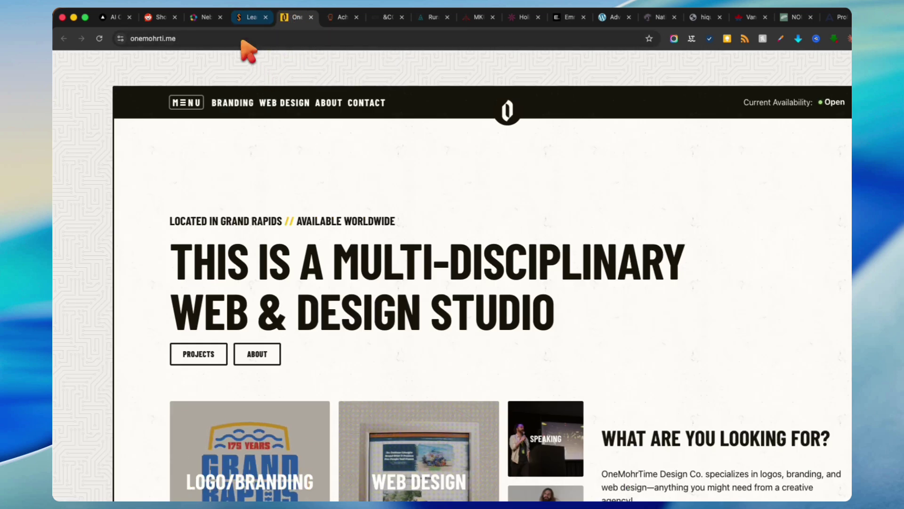
click(247, 18)
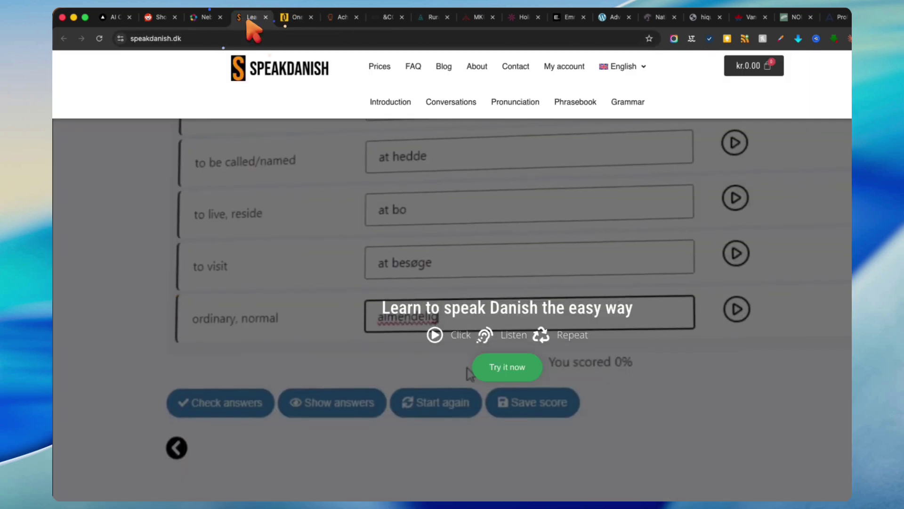
click(258, 398)
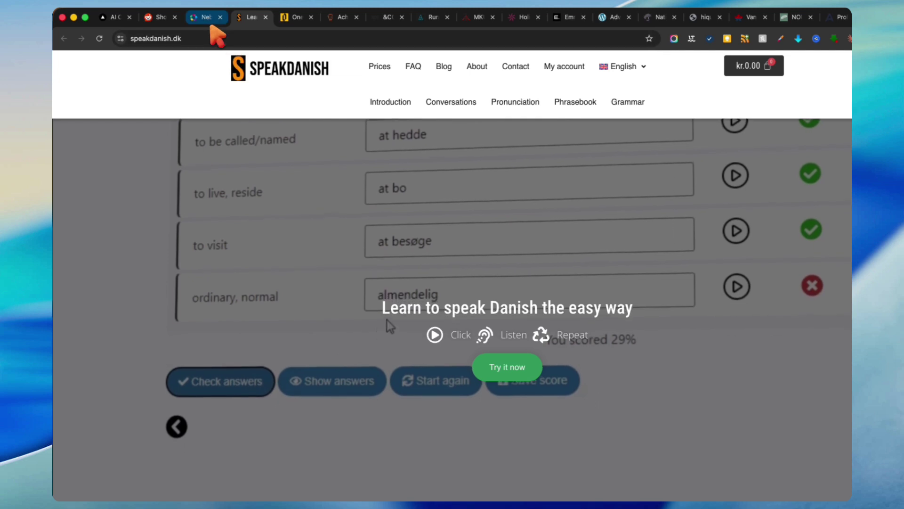
click(206, 17)
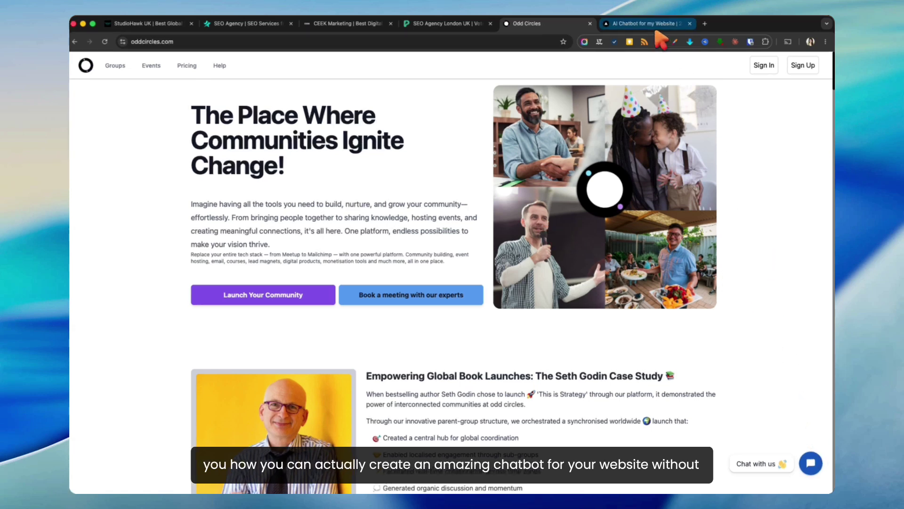
Step: Switch to the 'AI Chatbot for my Website' tab showing the lonare.com homepage
click(627, 24)
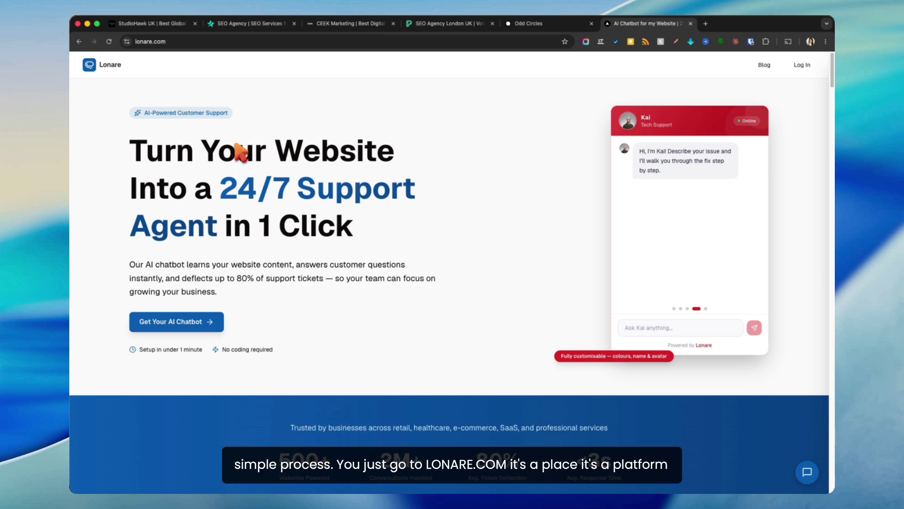
click(145, 42)
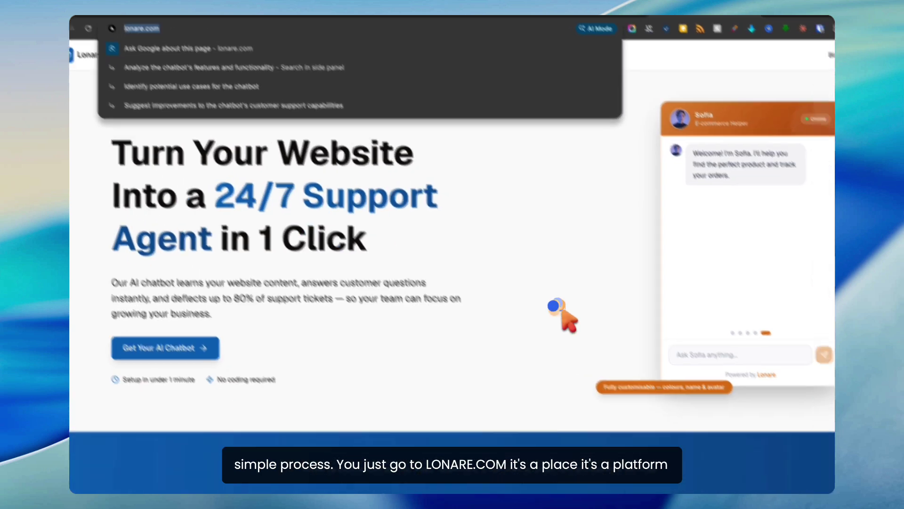
click(560, 309)
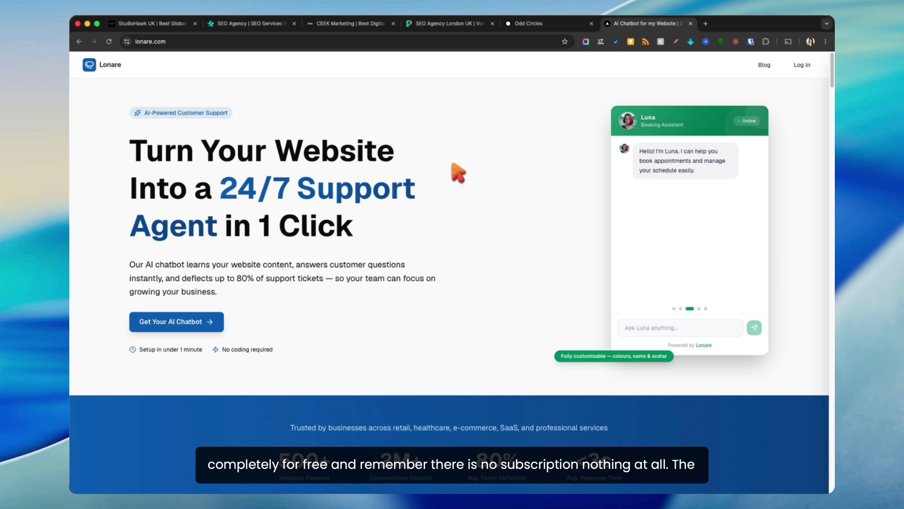
Step: Scroll down to the pricing plans and highlight the $49 Growth plan's price and per-conversation cost
scroll(458, 173, down, 1)
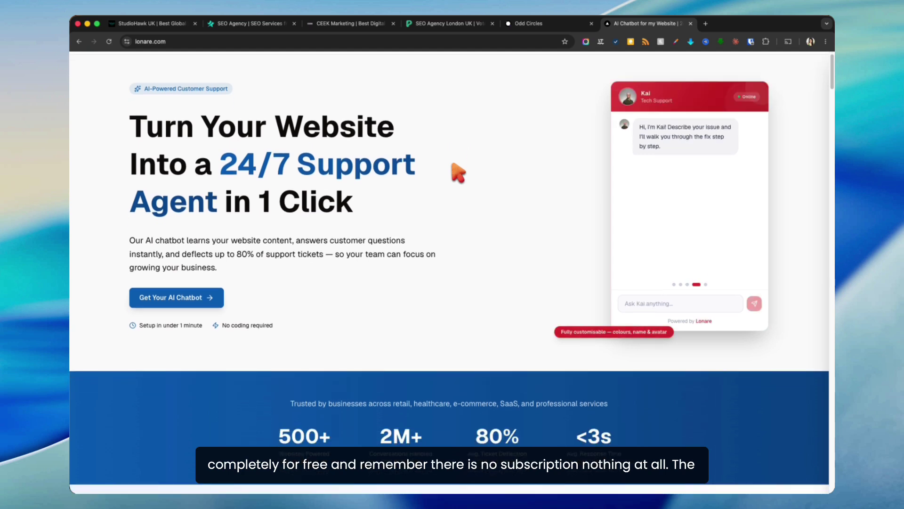
scroll(458, 172, down, 10)
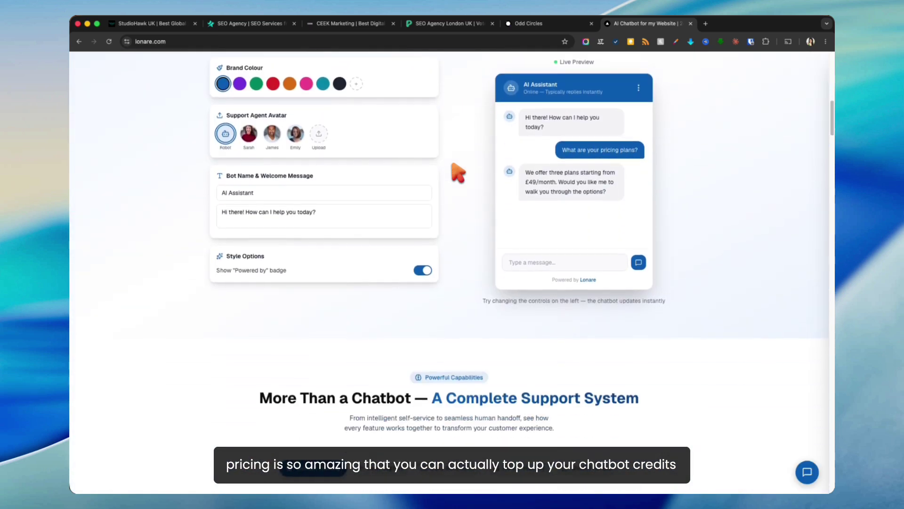
scroll(458, 173, down, 12)
scroll(457, 175, down, 12)
scroll(457, 174, down, 12)
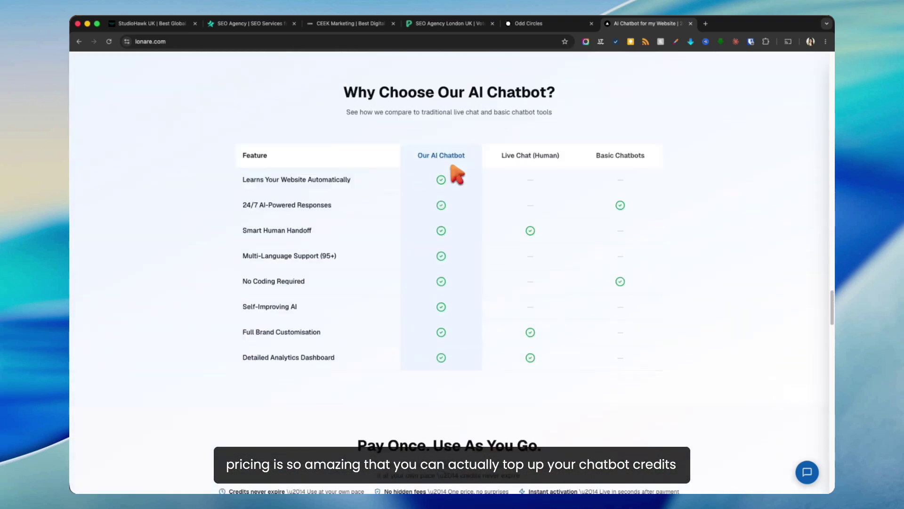
scroll(454, 173, down, 8)
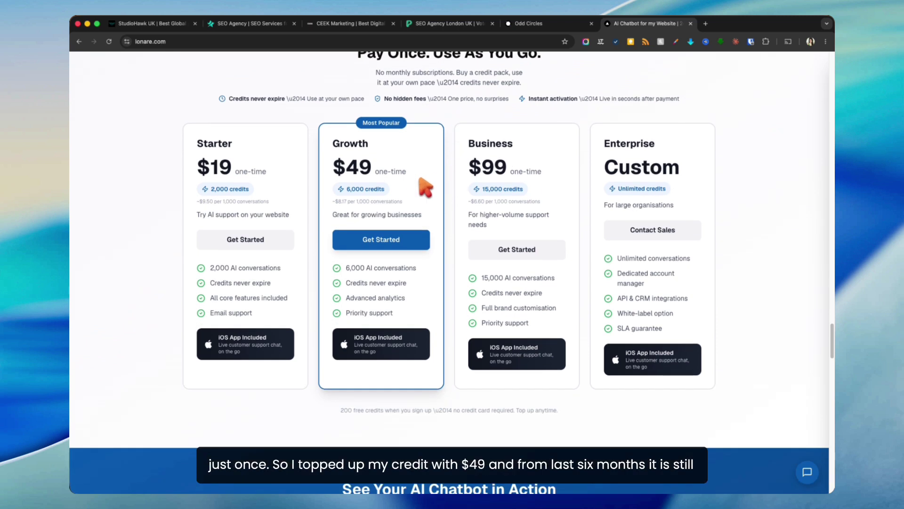
double_click(361, 172)
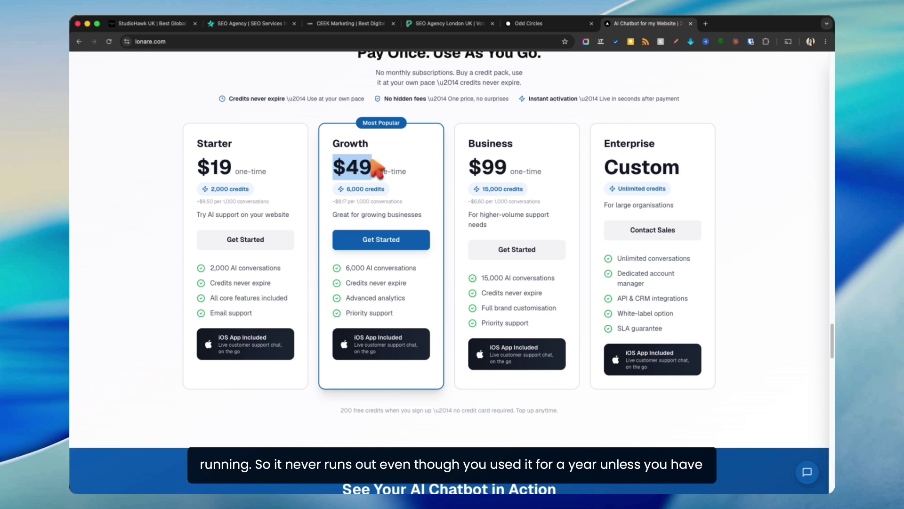
click(391, 186)
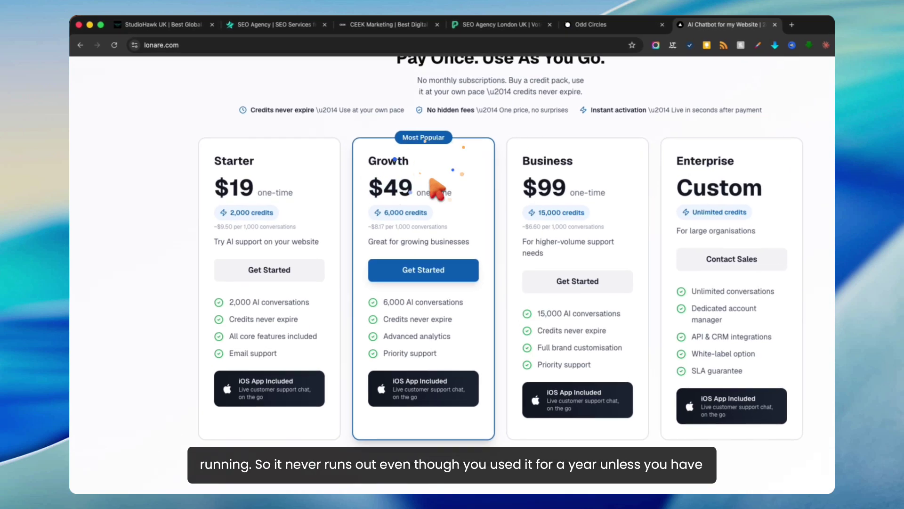
triple_click(375, 228)
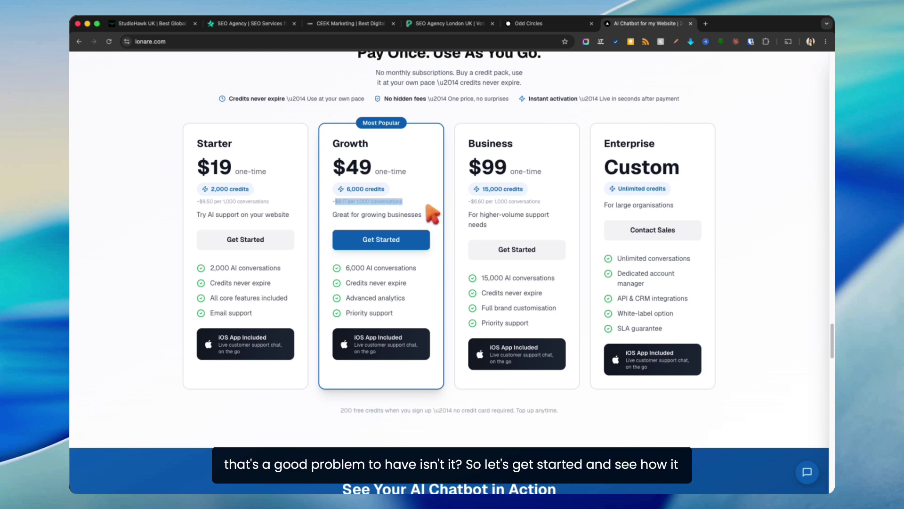
scroll(432, 214, up, 20)
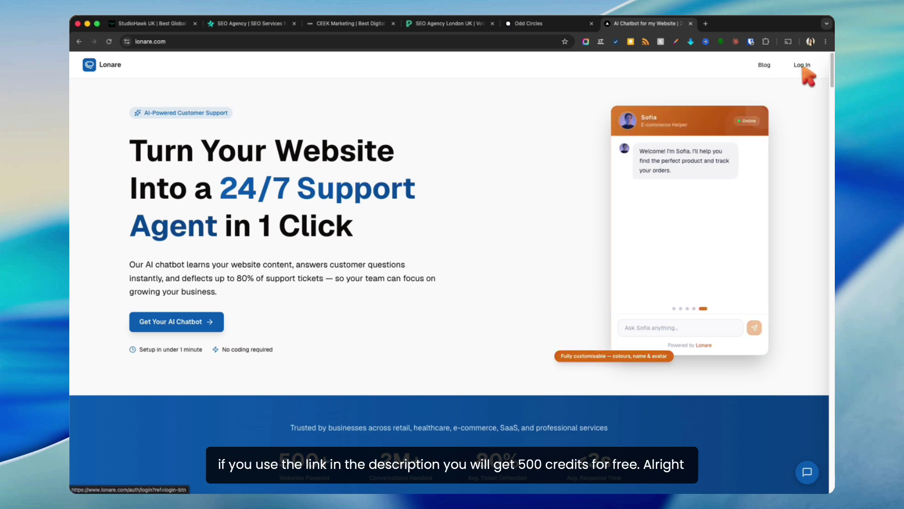
Step: Sign in, start a new chatbot, and copy the Odd Circles website address
click(803, 66)
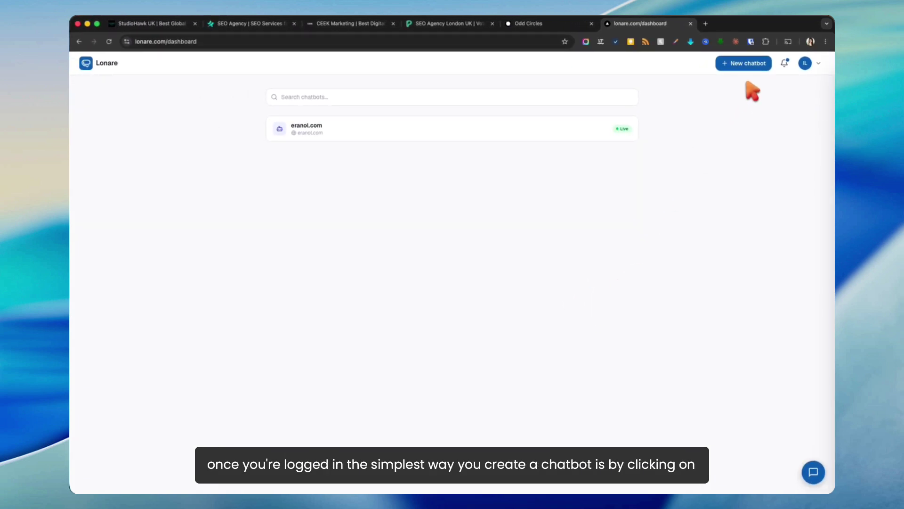
click(751, 64)
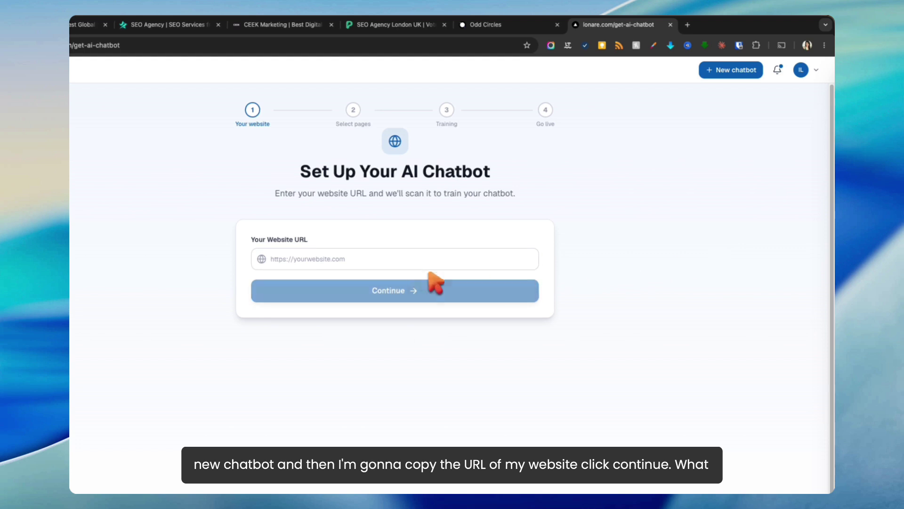
click(476, 24)
click(431, 45)
key(super+c)
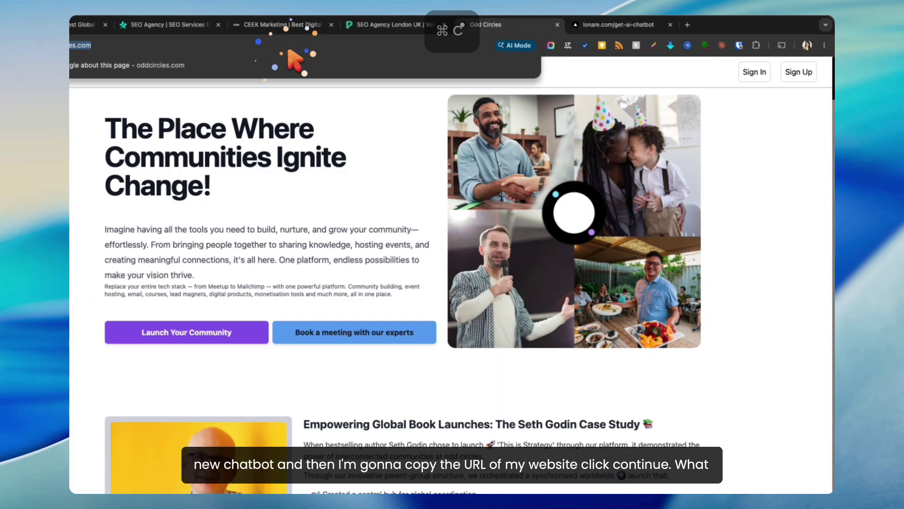
click(612, 25)
click(429, 258)
key(super+v)
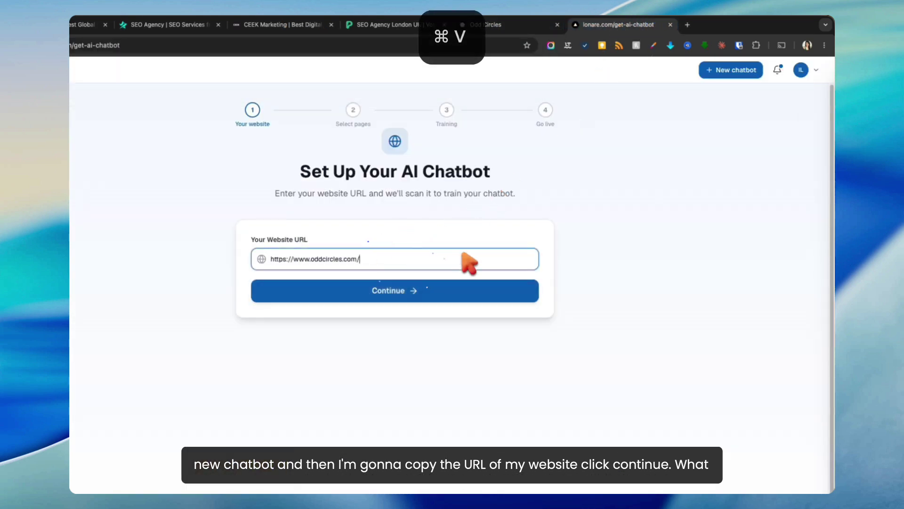
click(398, 281)
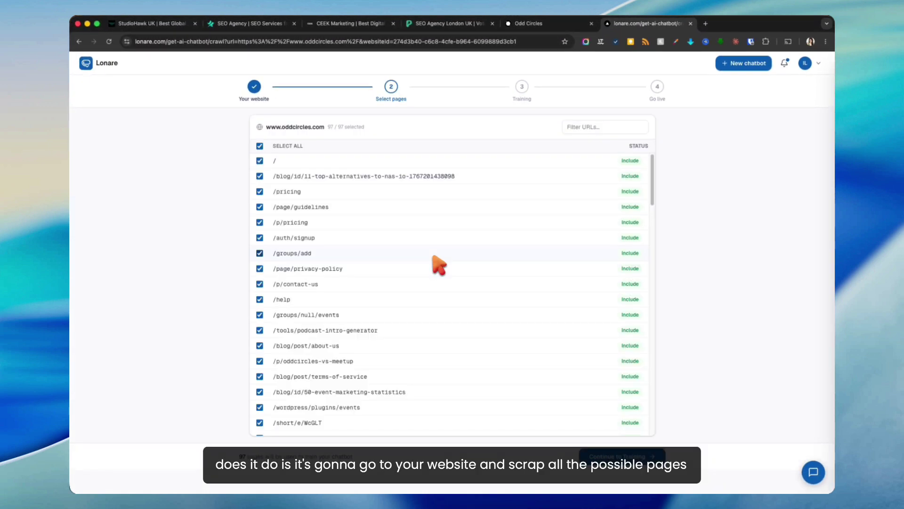
Step: Review the 97 discovered pages and deselect them all
scroll(398, 208, down, 10)
scroll(382, 185, down, 20)
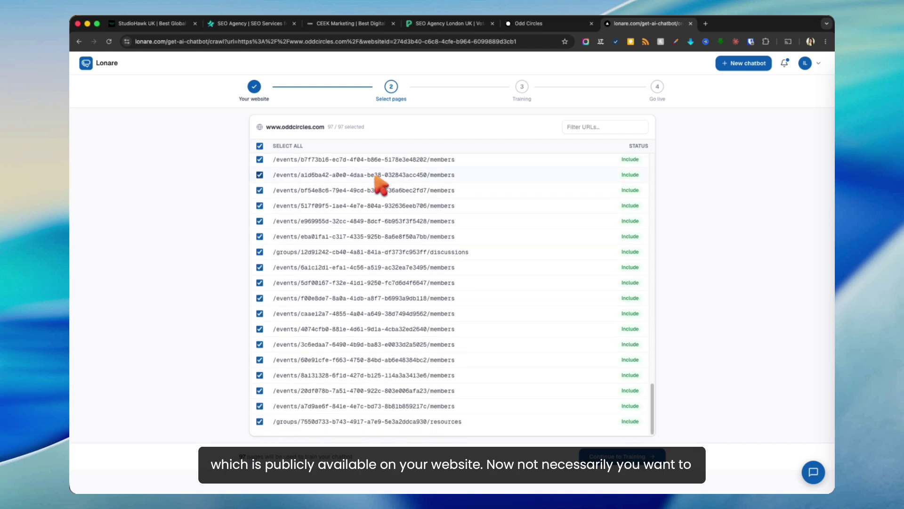
scroll(381, 192, up, 20)
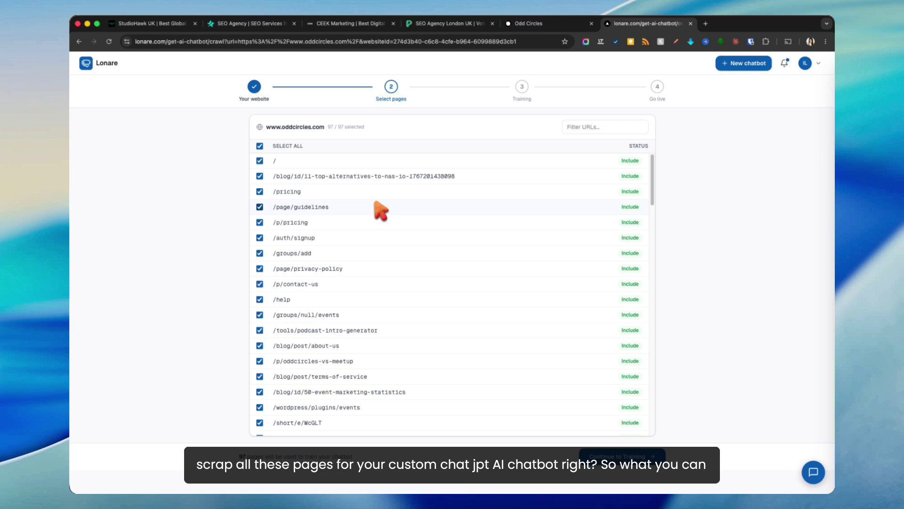
click(260, 146)
Step: Include /, /pricing, /page/guidelines, /p/pricing, /page/privacy-policy, /p/contact-us and /help, then continue to Training
click(259, 160)
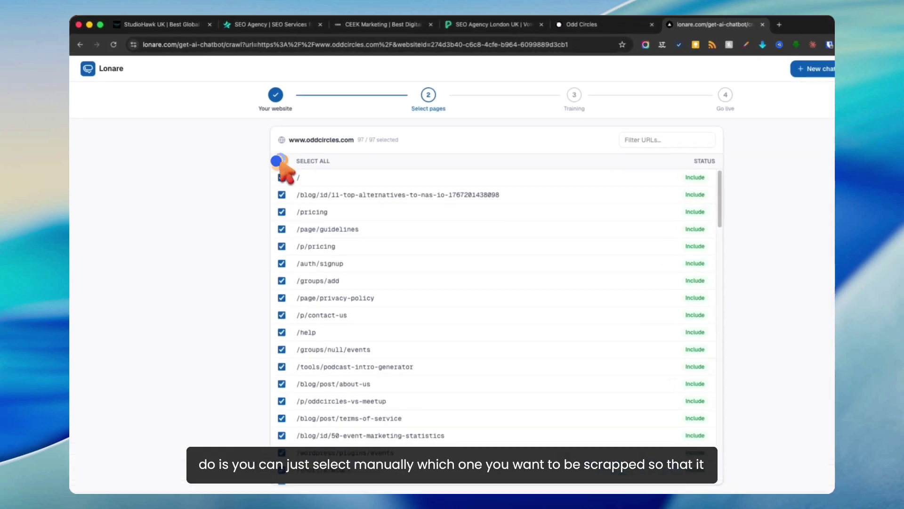
click(286, 216)
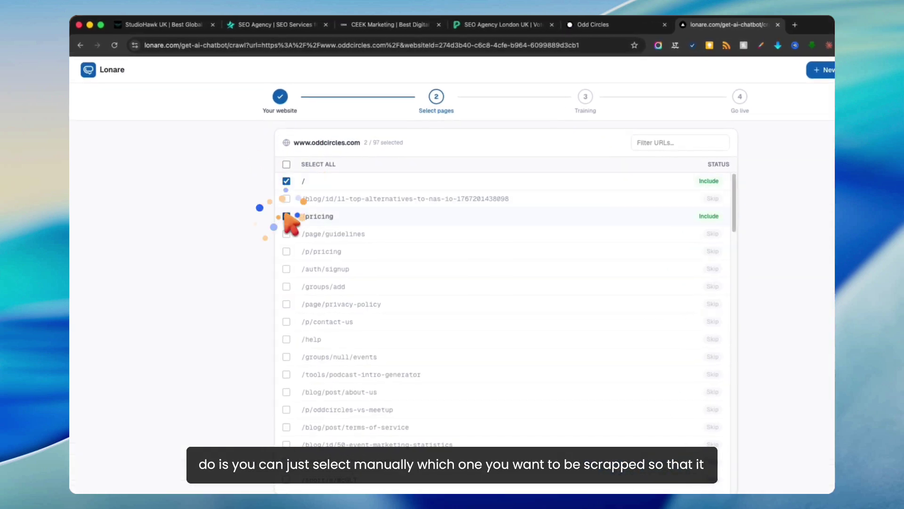
click(287, 234)
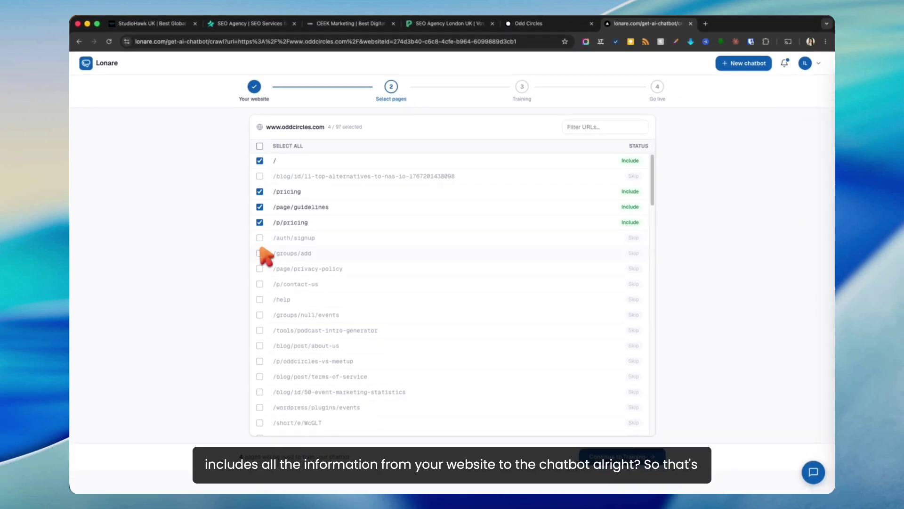
click(259, 268)
click(260, 284)
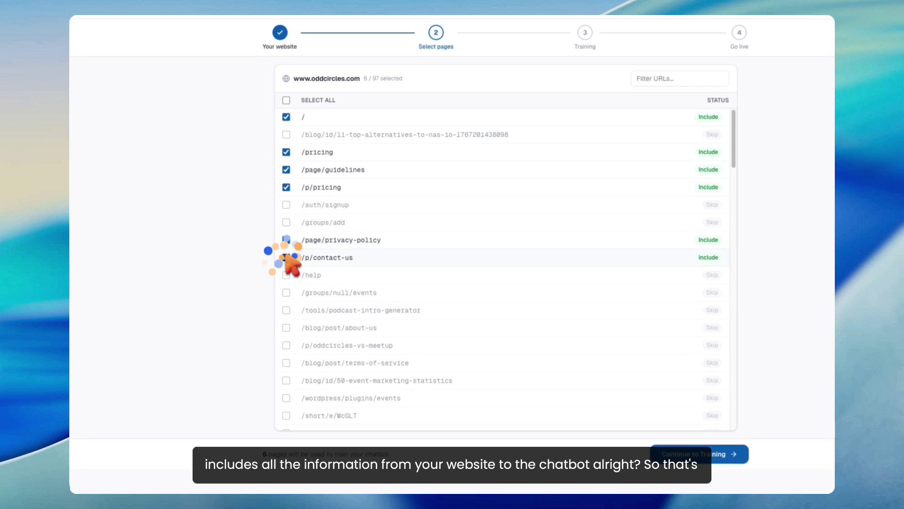
click(286, 275)
scroll(286, 276, down, 5)
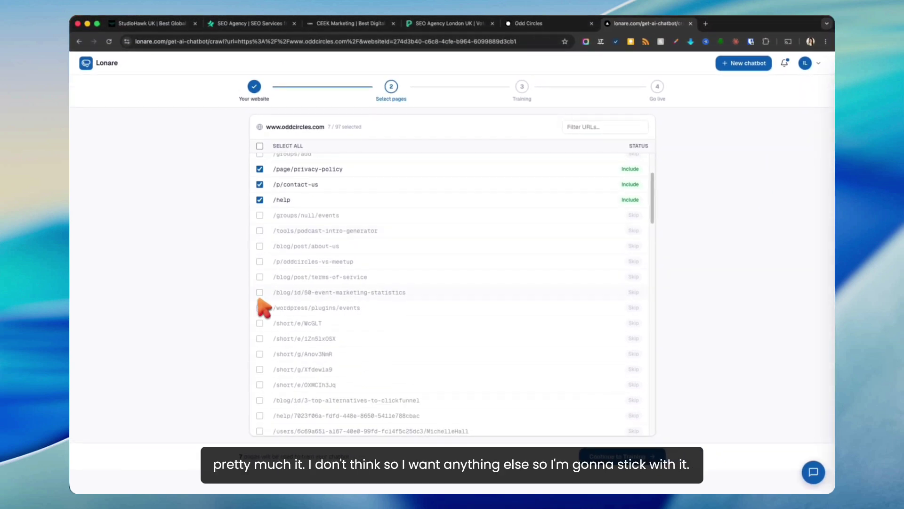
scroll(264, 308, down, 10)
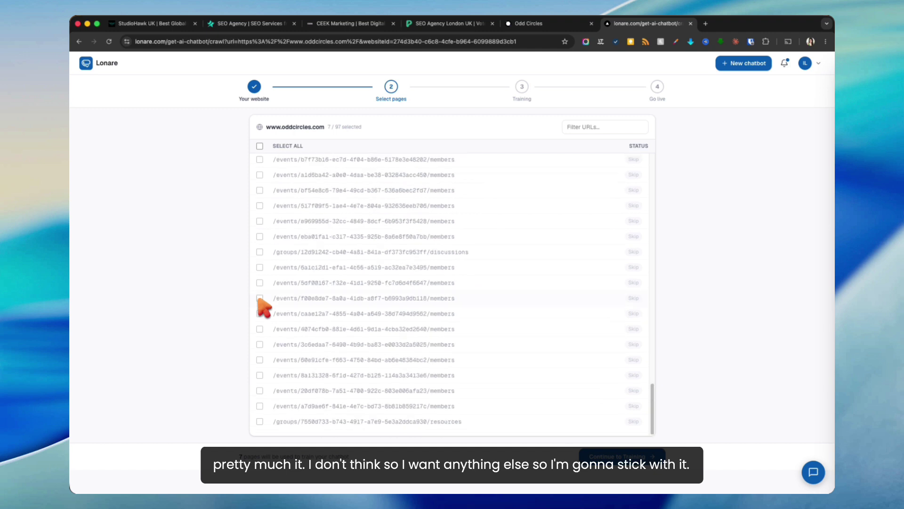
scroll(263, 309, up, 15)
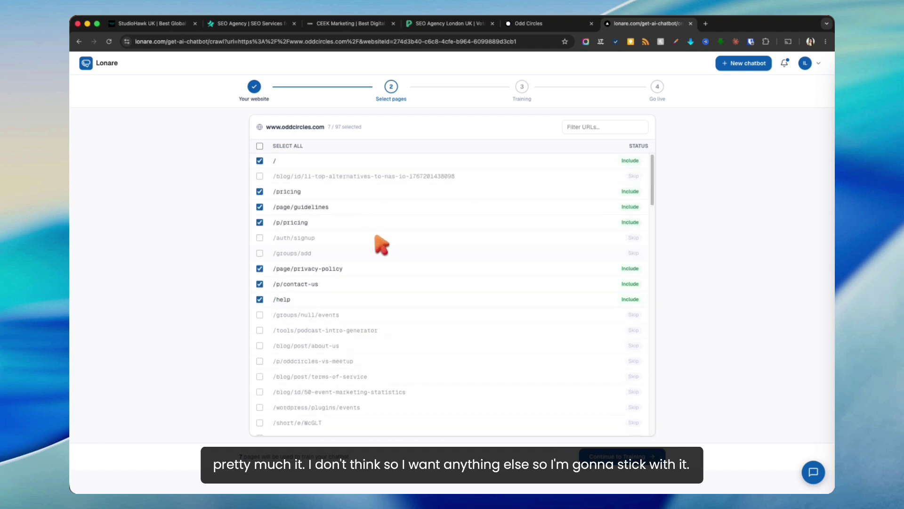
click(594, 456)
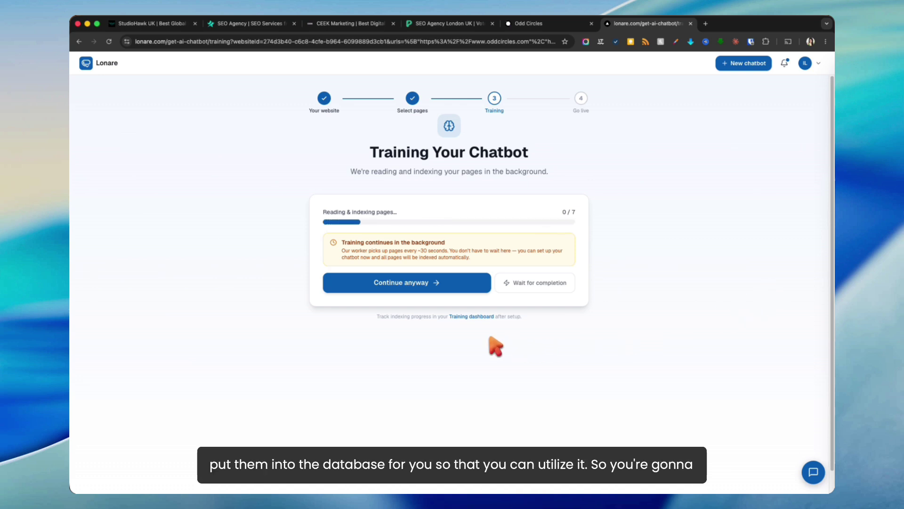
Step: Skip waiting for training with Continue anyway to reach the Go live embed code
click(431, 283)
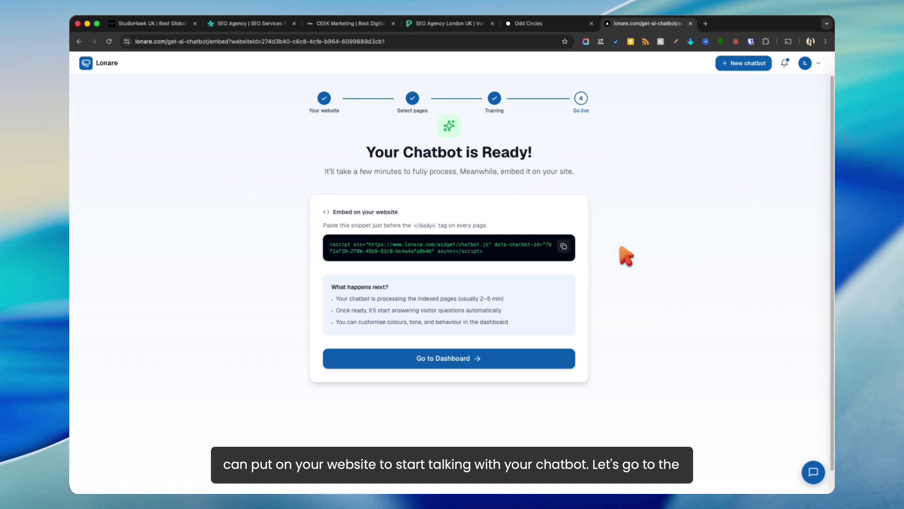
Step: From the dashboard's Training page, process the 7 queued pages, indexing 10,460 words
click(448, 358)
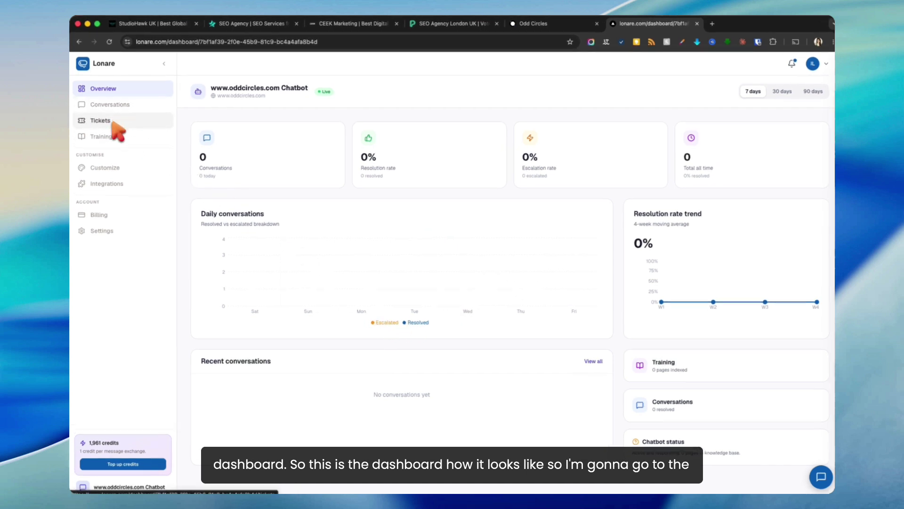
click(102, 136)
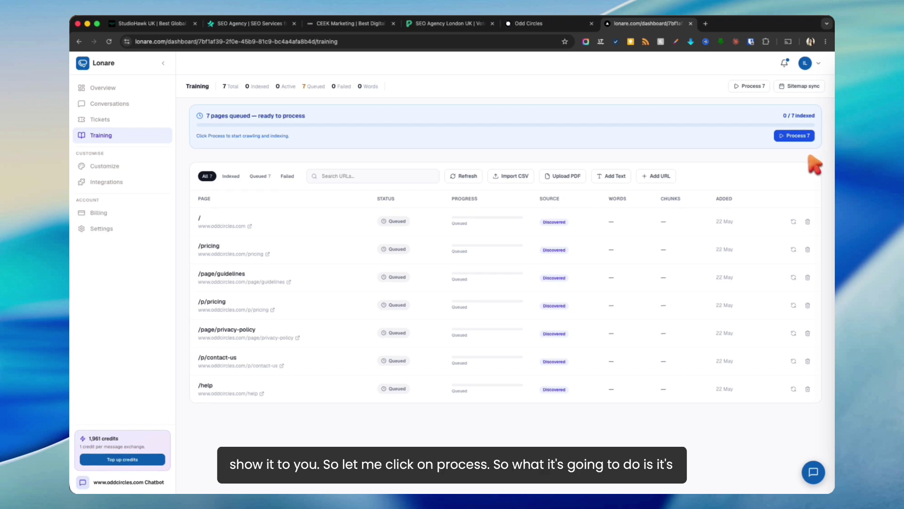
click(799, 136)
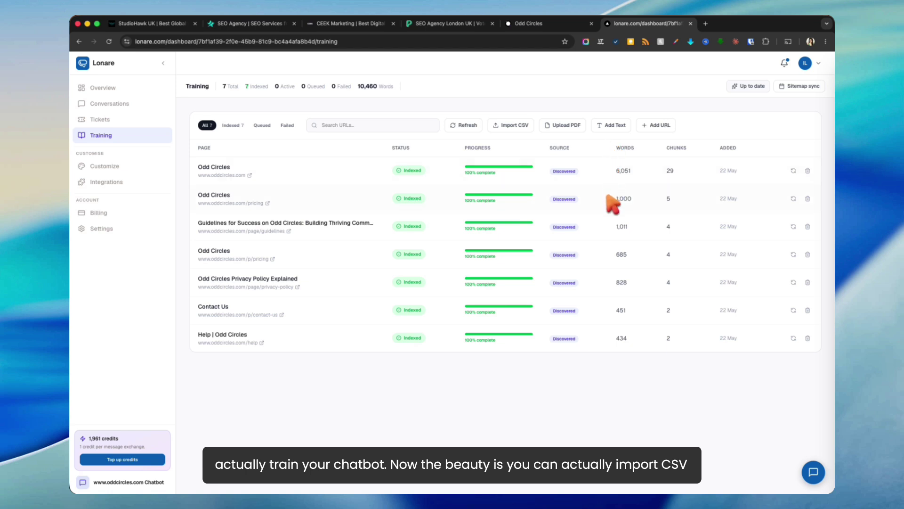
click(511, 125)
click(479, 145)
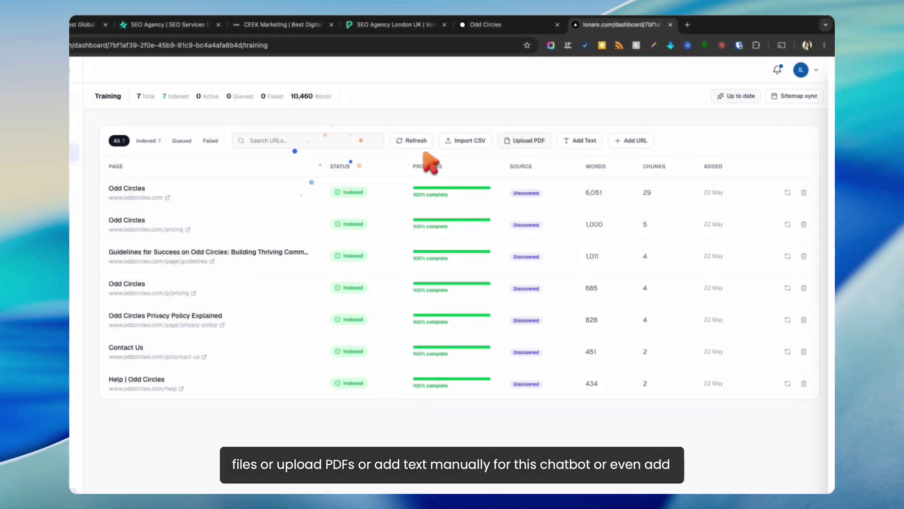
click(529, 141)
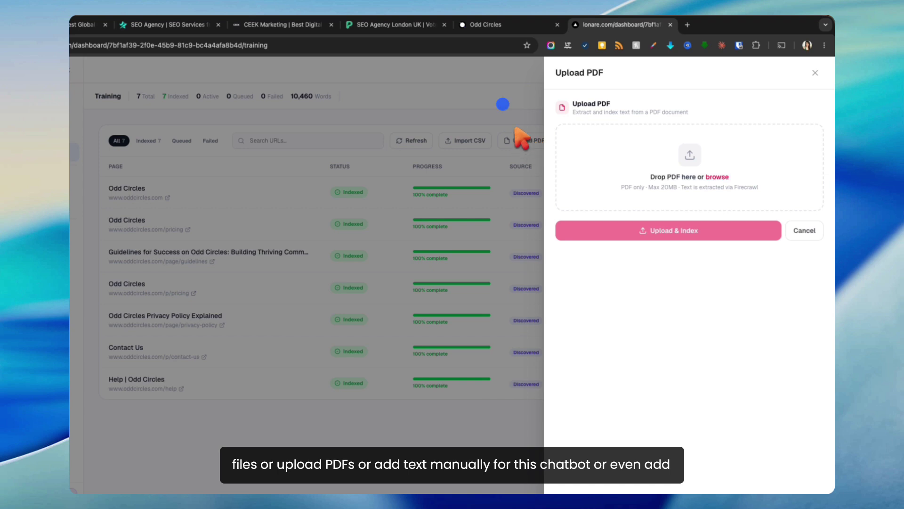
click(528, 120)
click(576, 142)
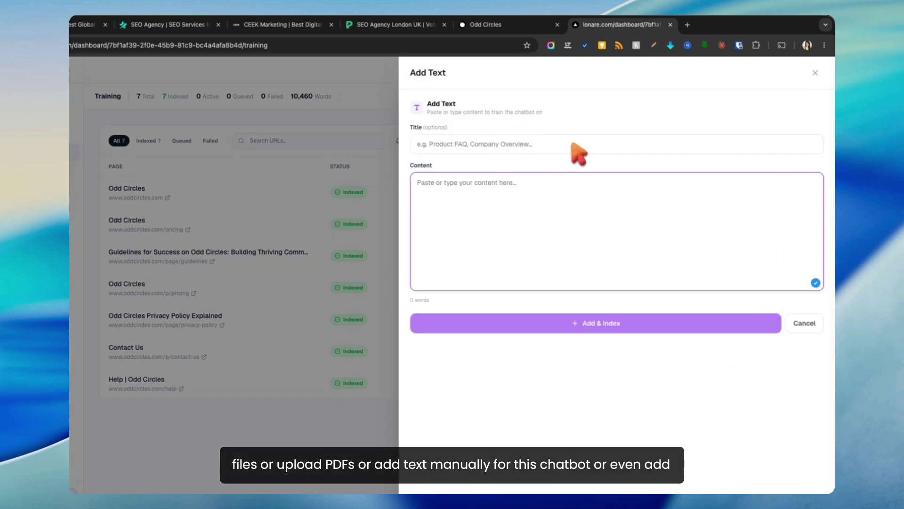
click(341, 153)
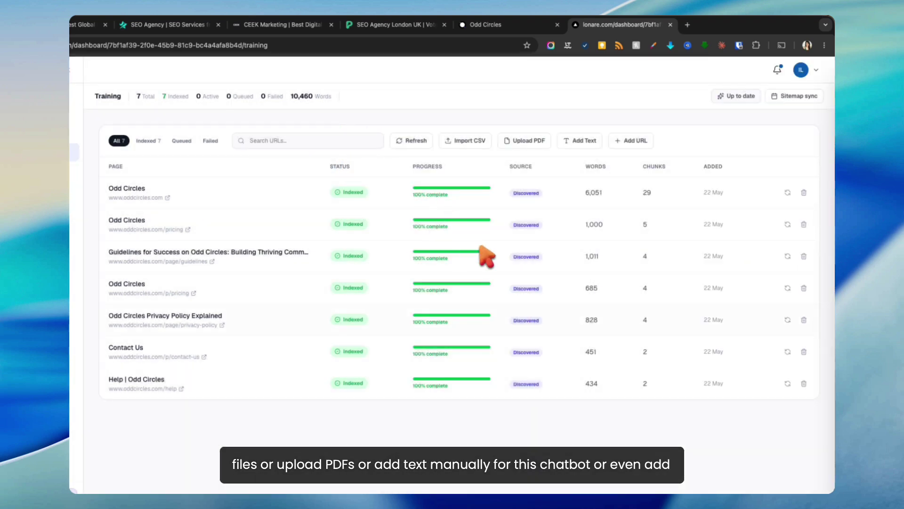
click(634, 141)
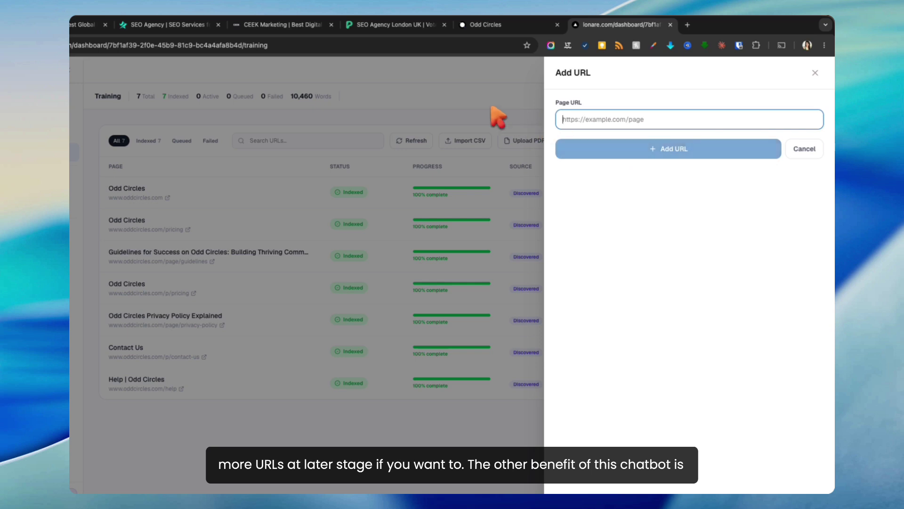
click(424, 100)
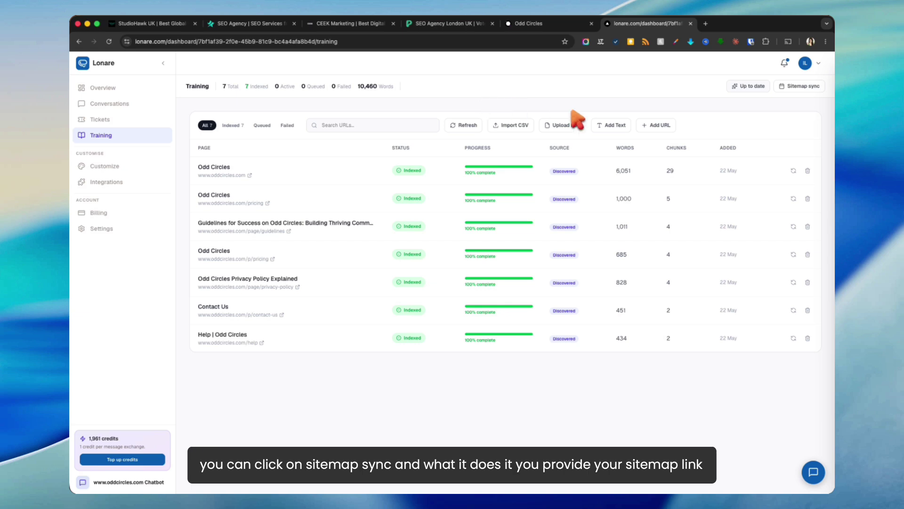
click(799, 87)
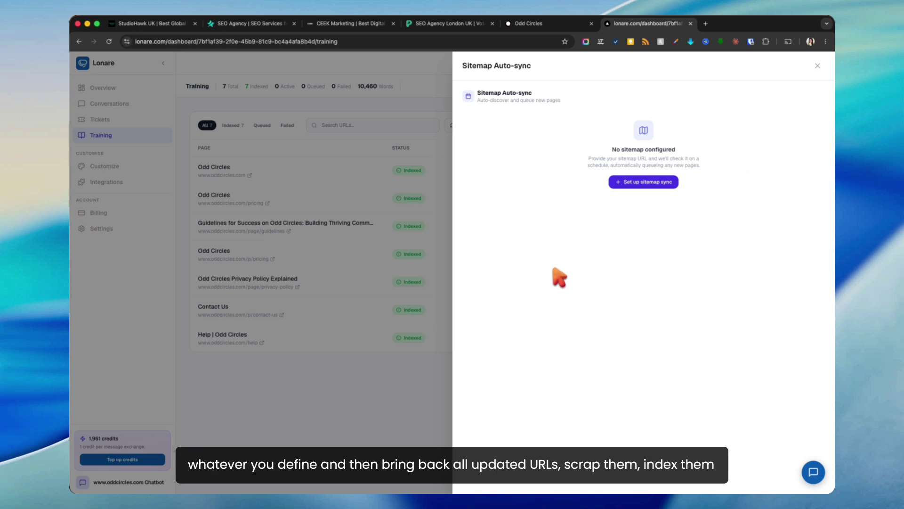
click(368, 392)
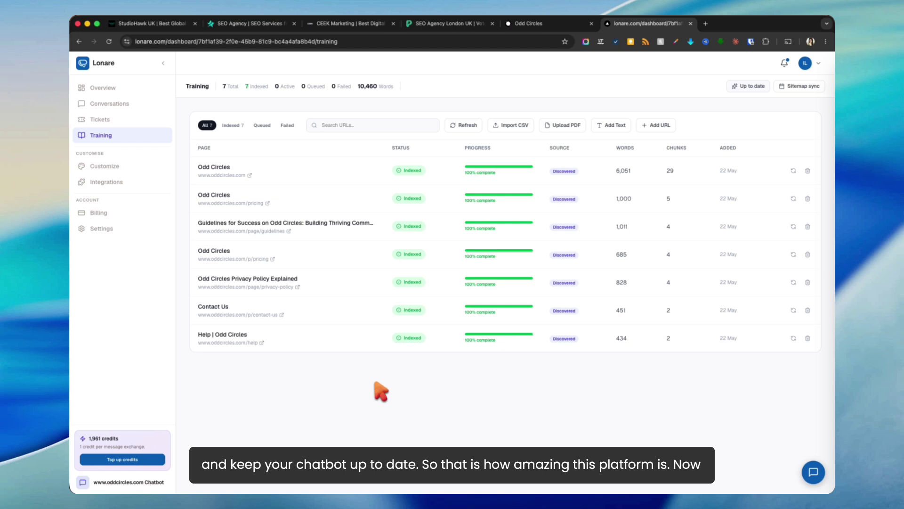
click(124, 167)
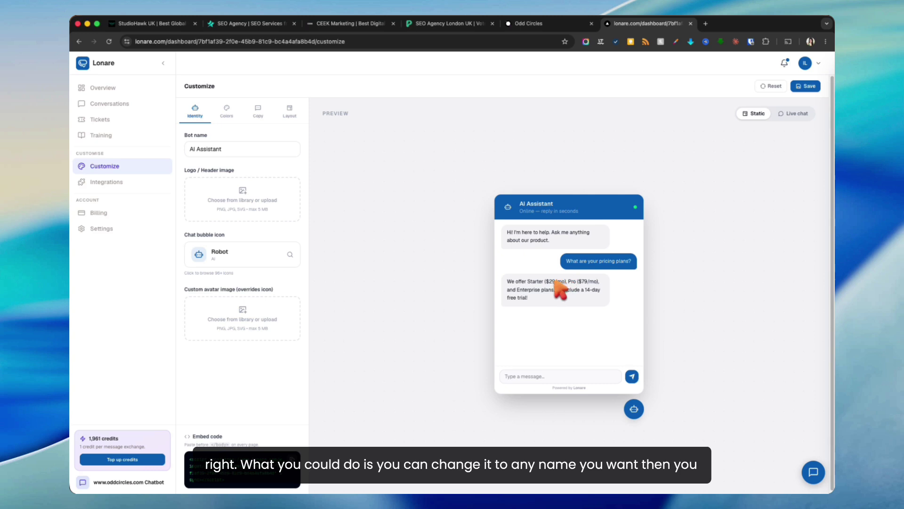
Step: Rename the chatbot to Sarah
triple_click(190, 149)
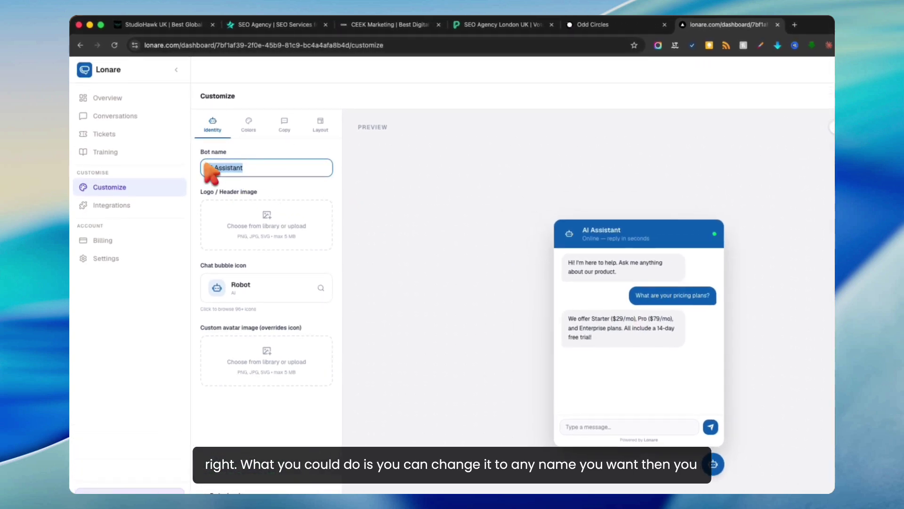
text(Sarah)
click(414, 242)
Step: Upload a portrait image from the Screenshots folder as the chatbot's header logo
click(286, 229)
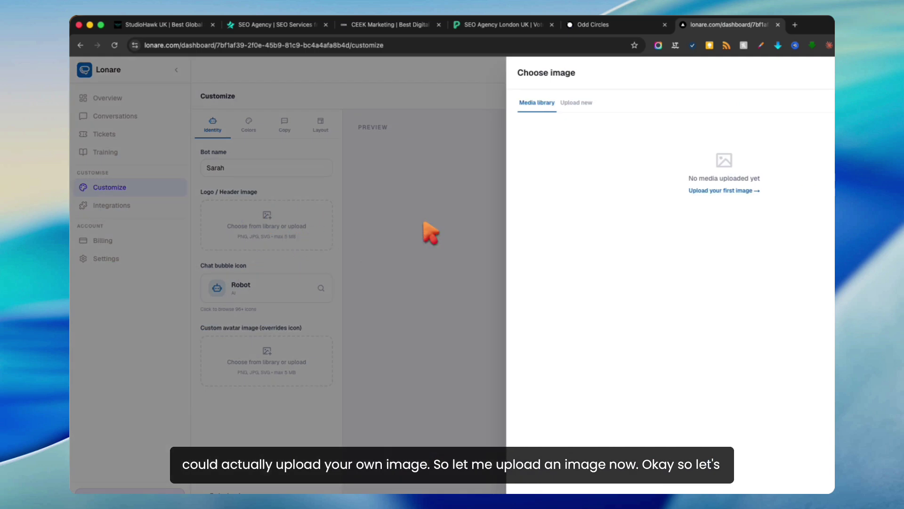
click(721, 191)
click(649, 205)
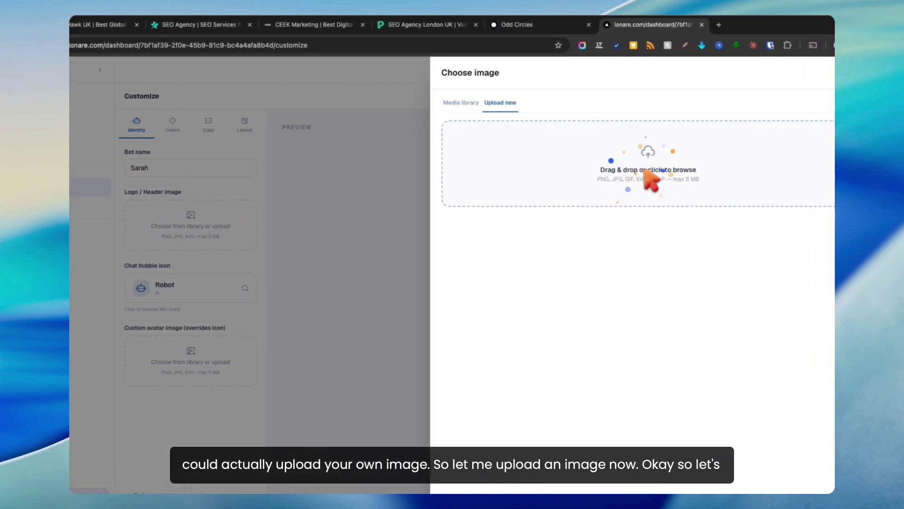
double_click(236, 143)
scroll(593, 202, down, 1)
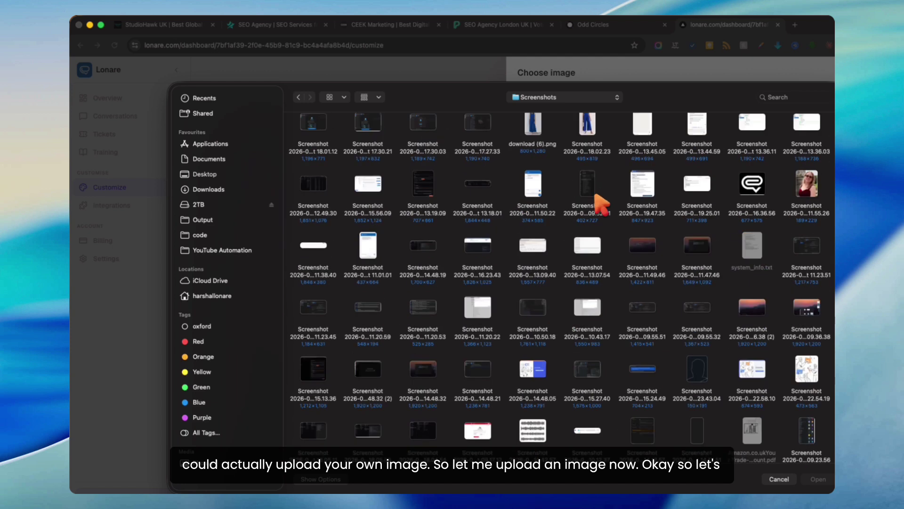
click(806, 186)
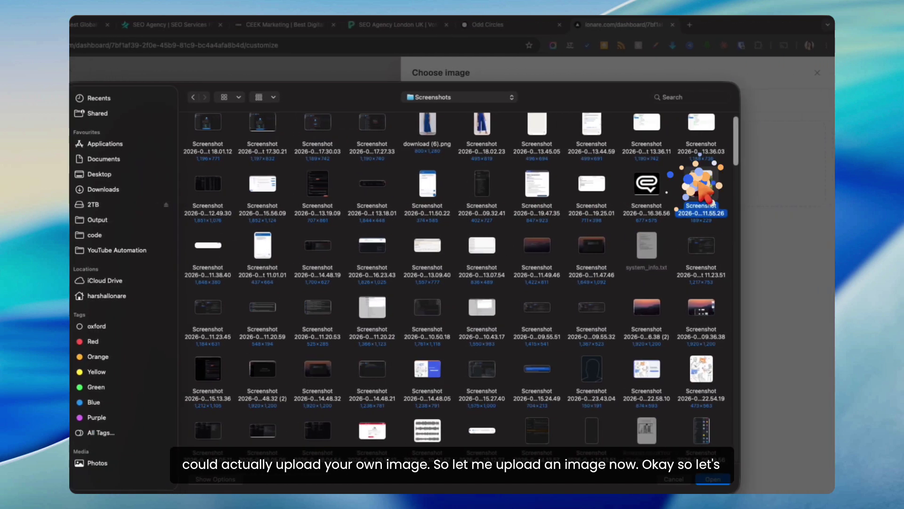
double_click(701, 188)
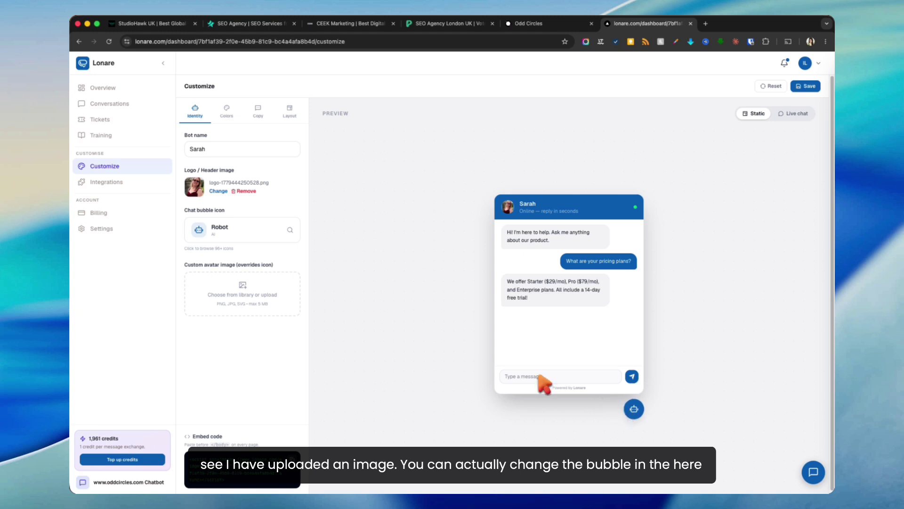
Step: Try the Smile User chat bubble icon, then switch it back to Robot
click(288, 233)
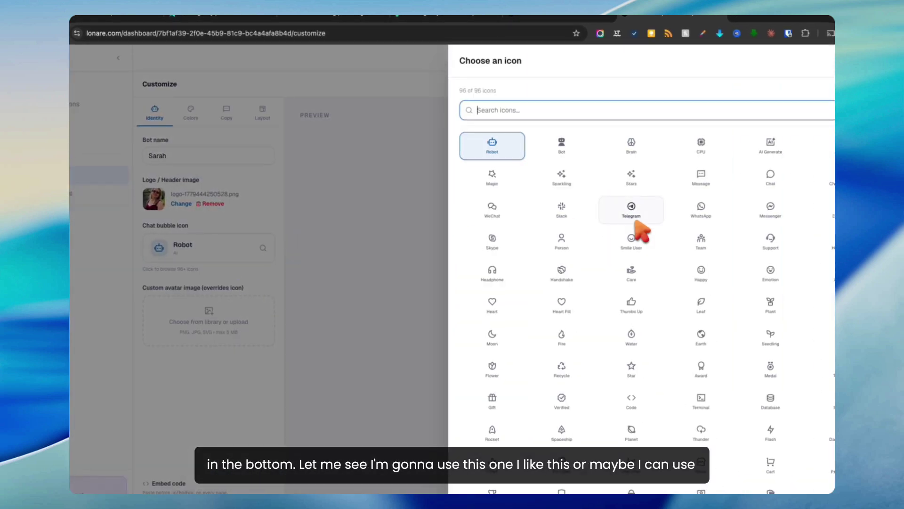
click(640, 239)
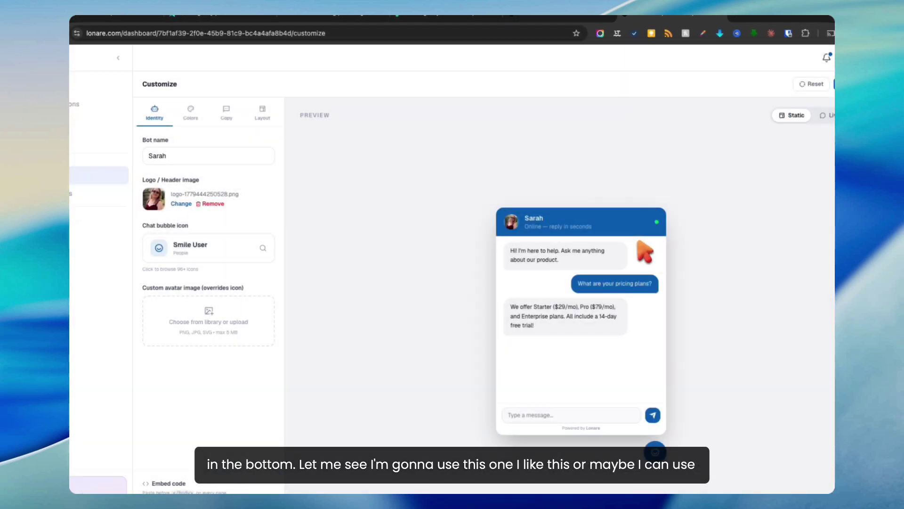
click(264, 250)
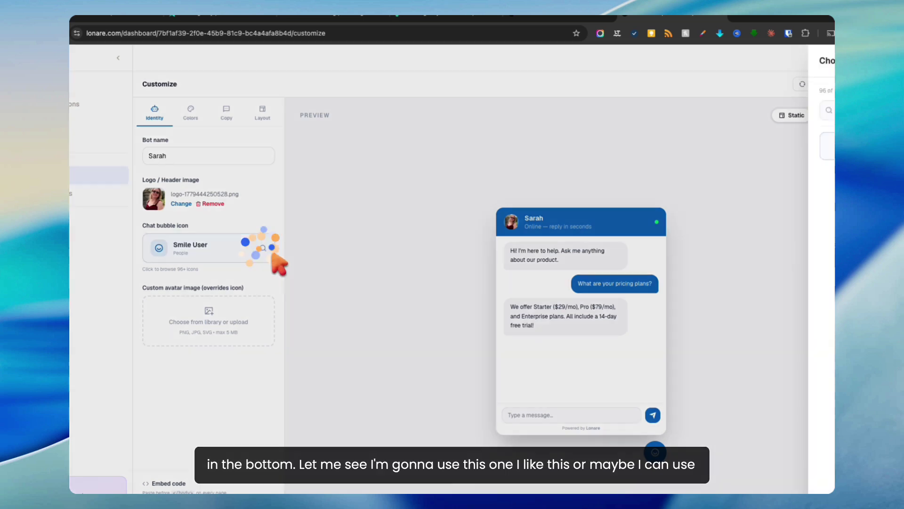
click(489, 142)
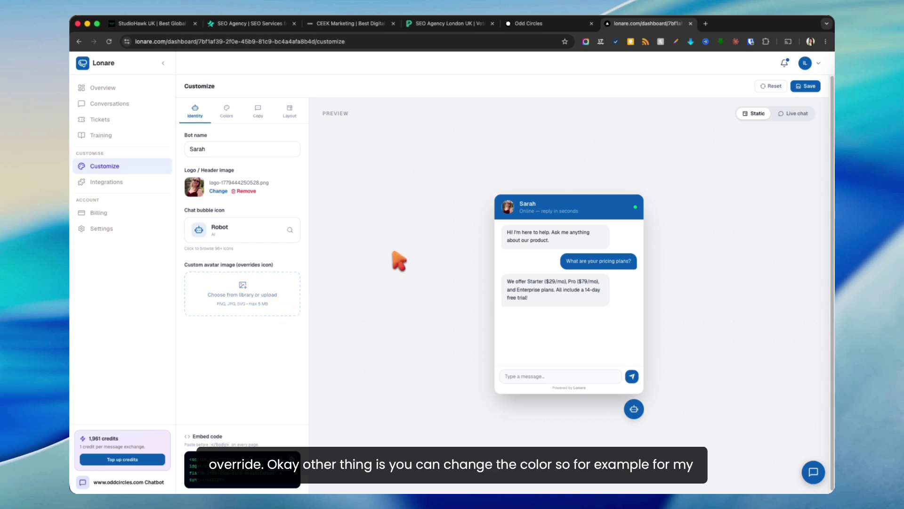
click(227, 115)
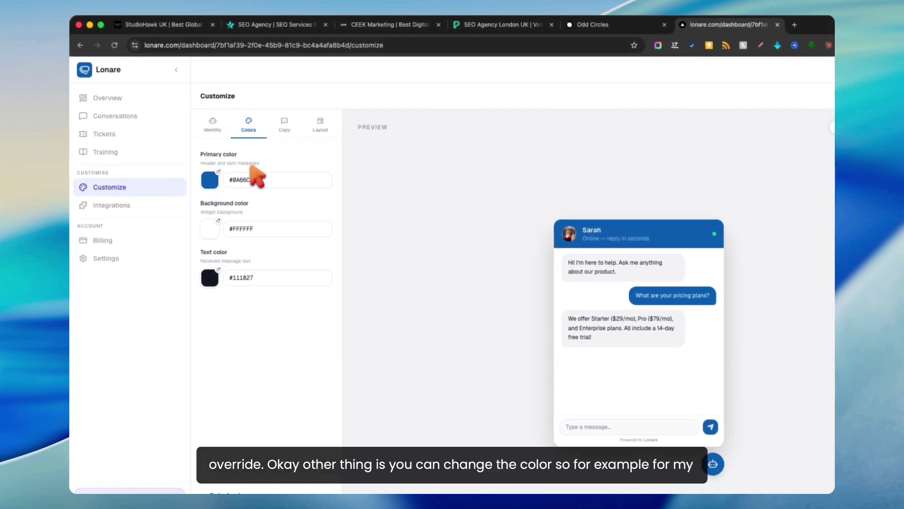
Step: Compare with the Odd Circles site, then set the primary colour to #000000 and save
click(587, 25)
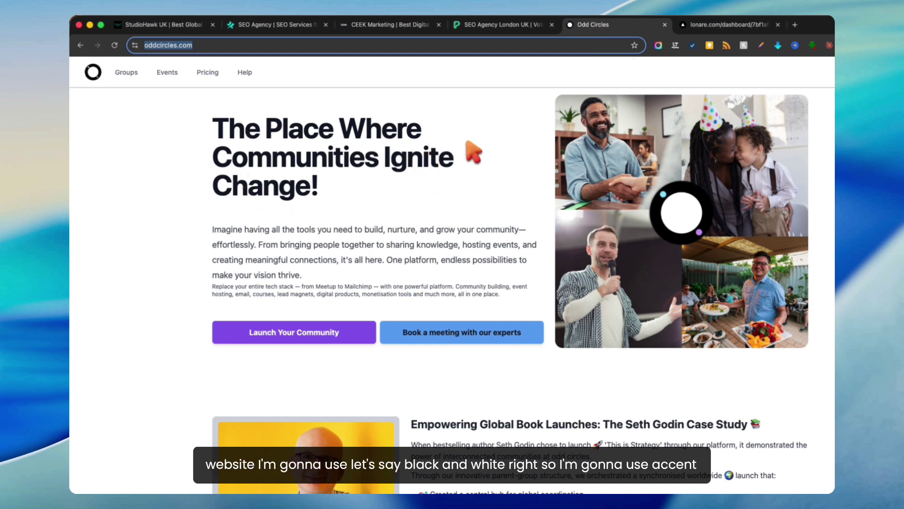
click(684, 24)
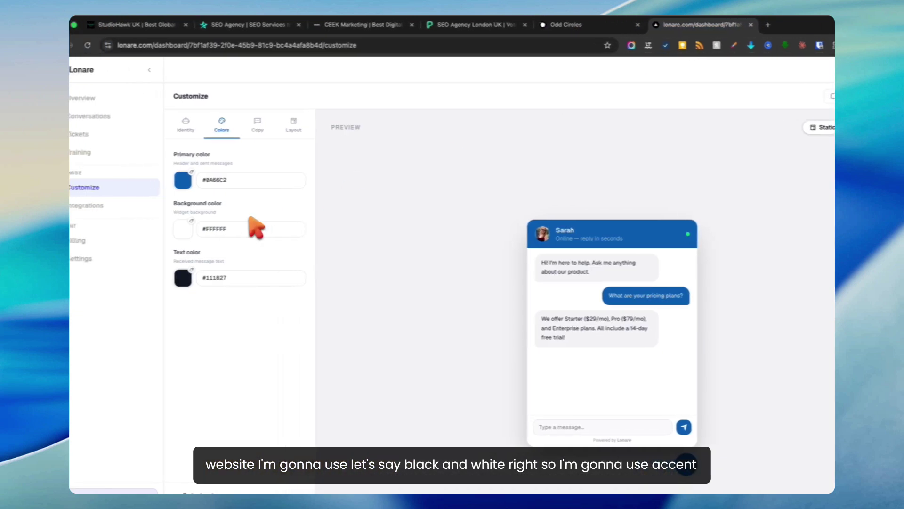
double_click(220, 180)
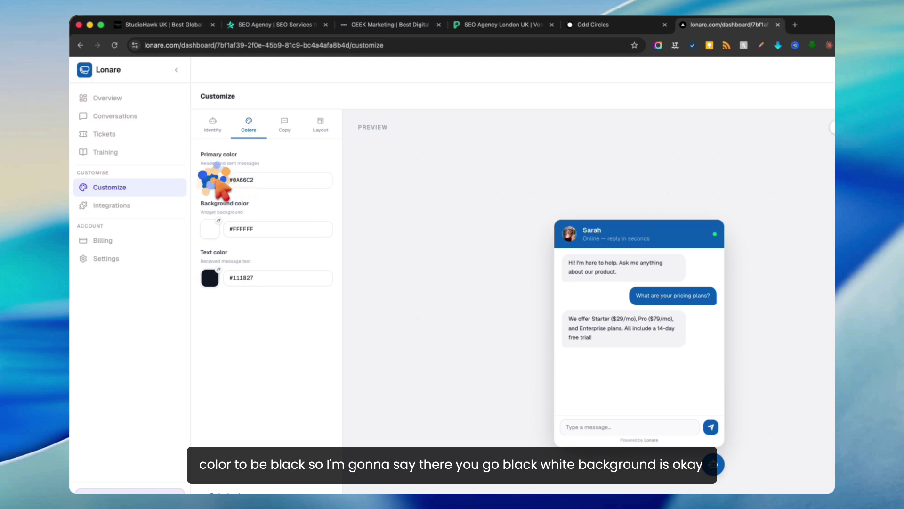
click(210, 180)
drag(228, 214, 198, 257)
click(409, 221)
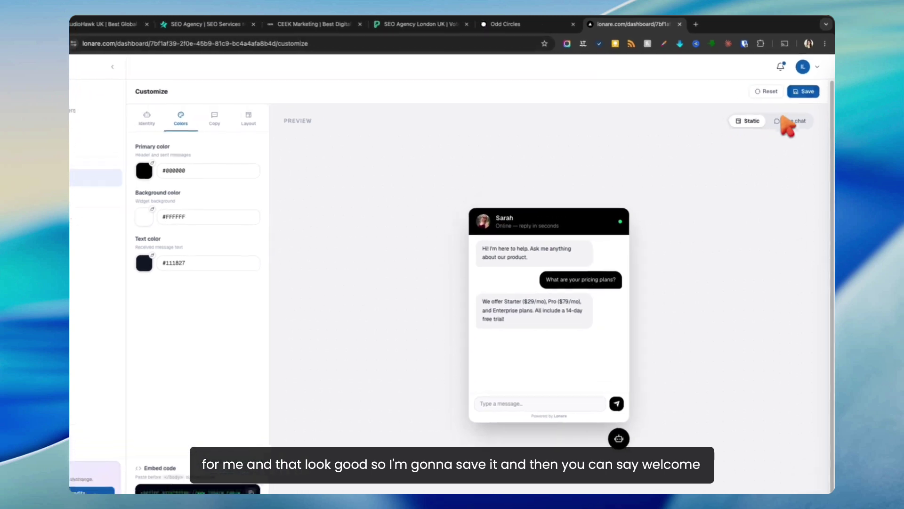
click(807, 85)
Step: Change the welcome message to 'Hey! how can i help you?'
click(254, 126)
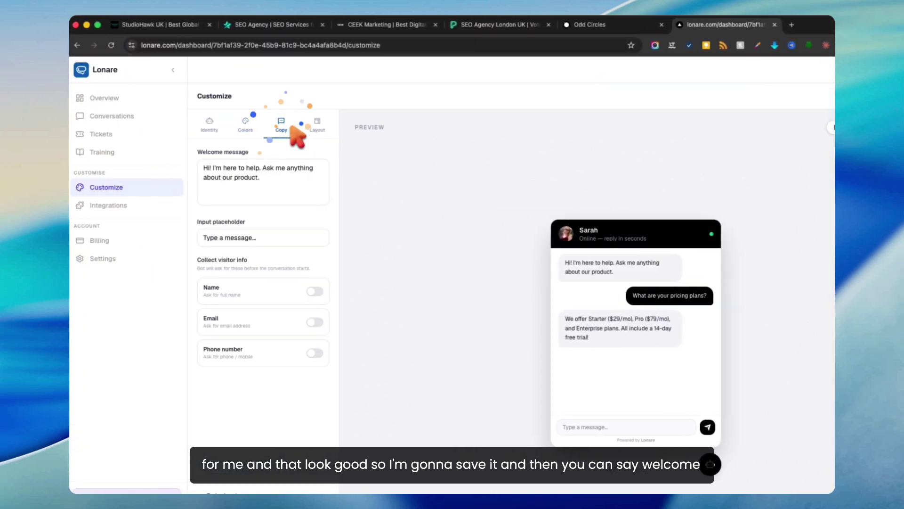
triple_click(270, 178)
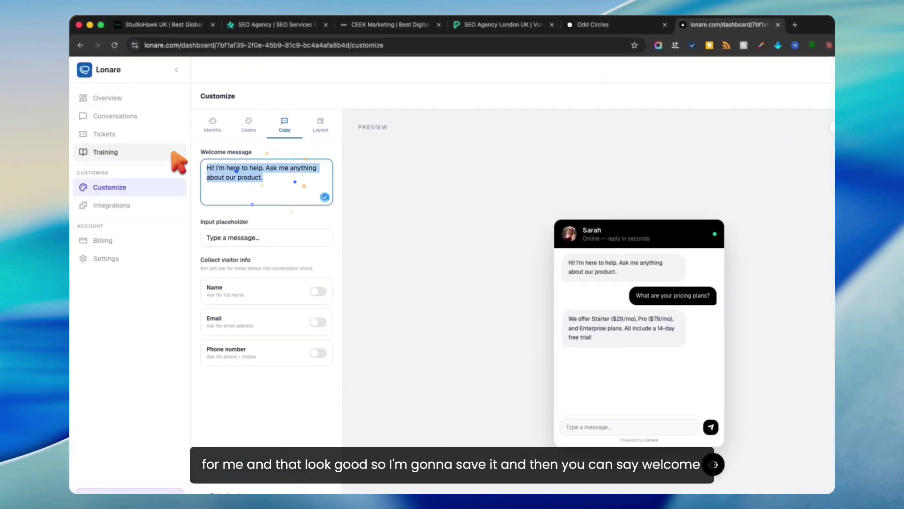
text(Hey)
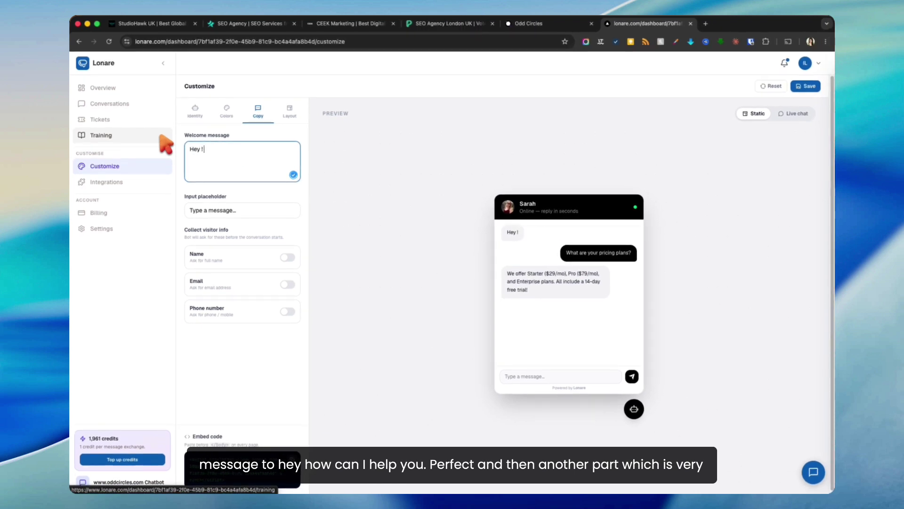
text(! h)
key(BackSpace)
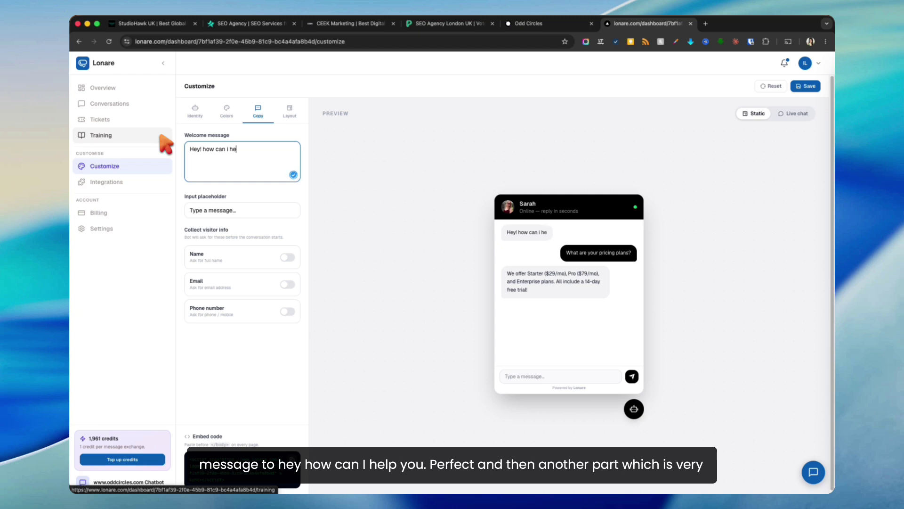
text(how can i help you?)
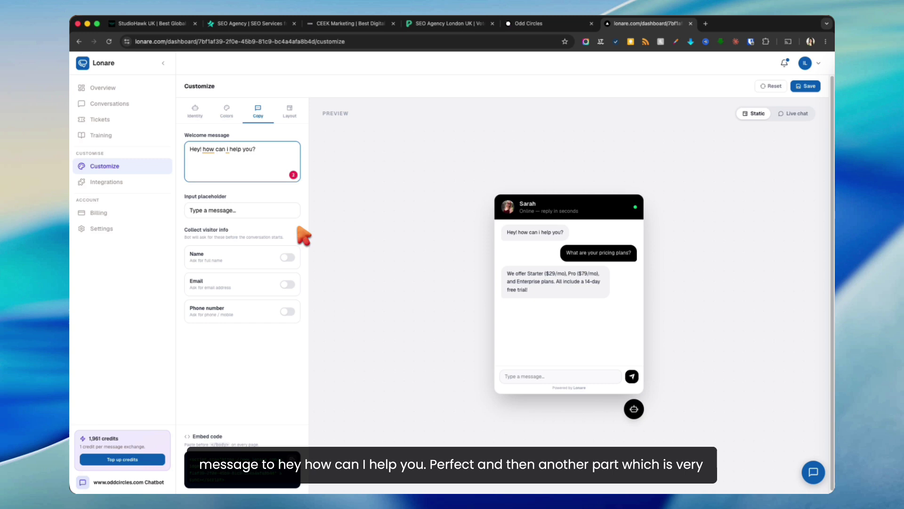
Step: Have the bot ask visitors for name and email, with phone number turned off
click(287, 257)
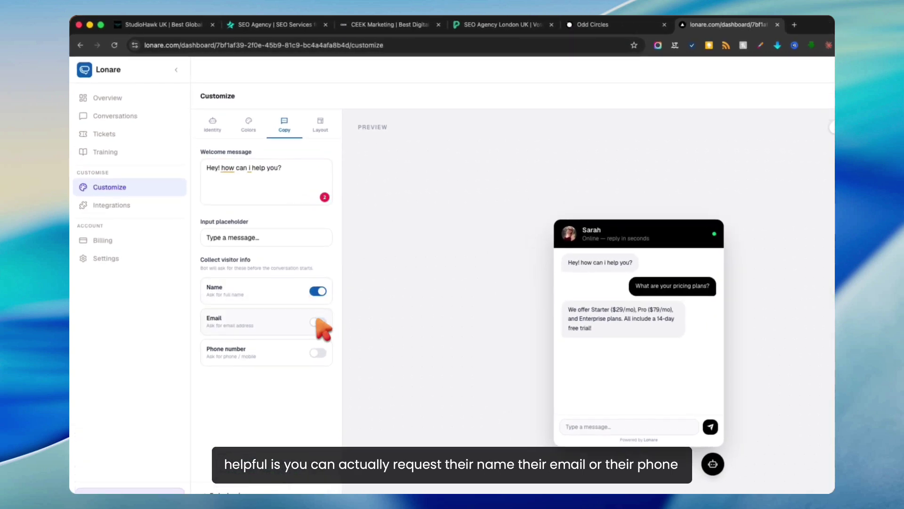
click(318, 322)
click(318, 353)
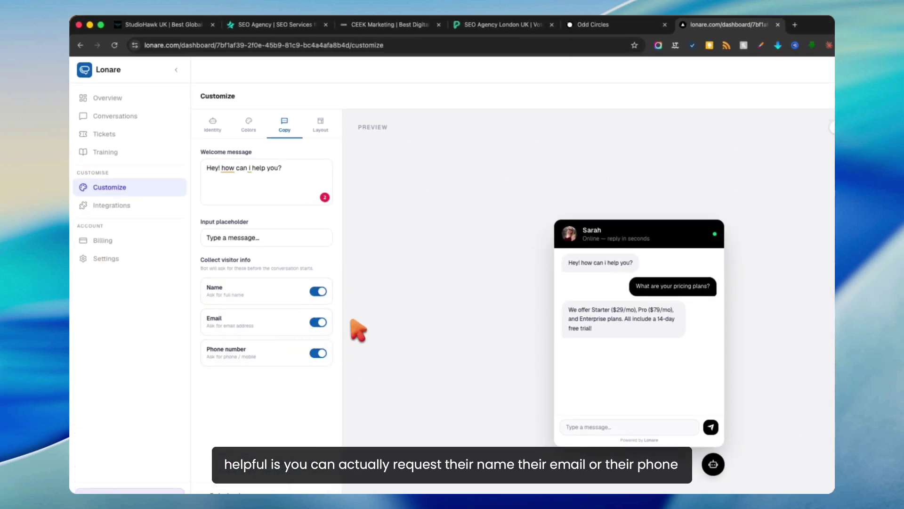
click(320, 353)
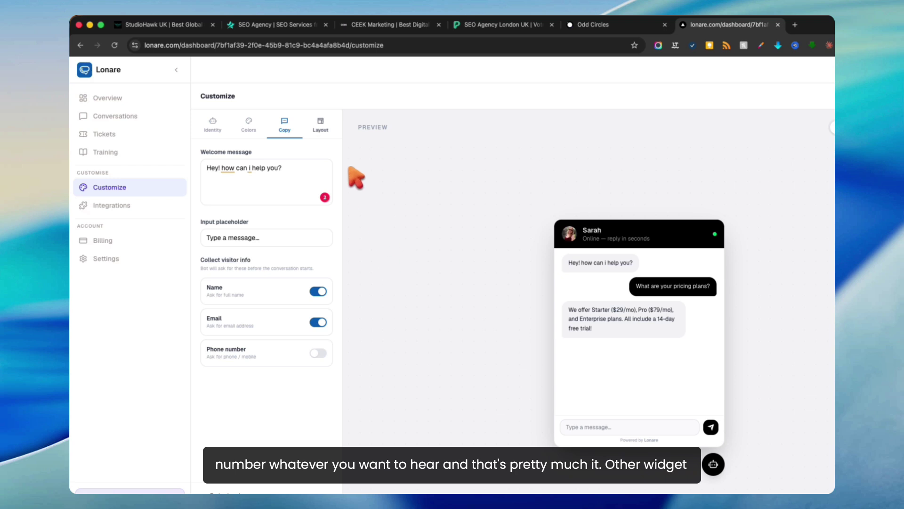
click(321, 126)
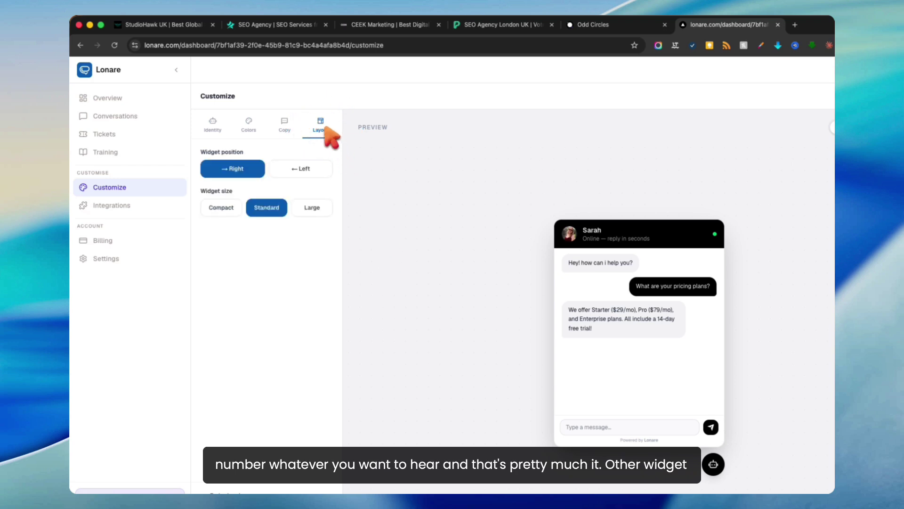
Step: Keep the widget on the right at standard size, save, and preview it as live chat
click(309, 168)
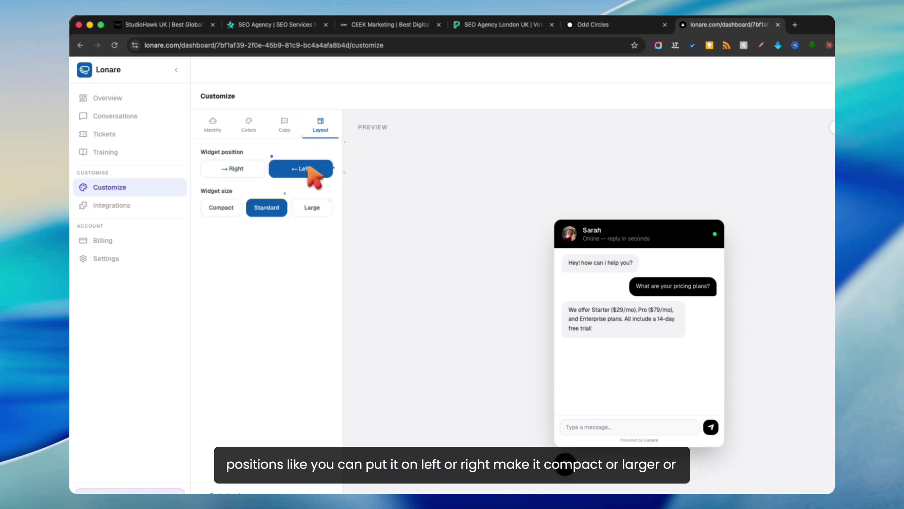
click(217, 170)
click(221, 207)
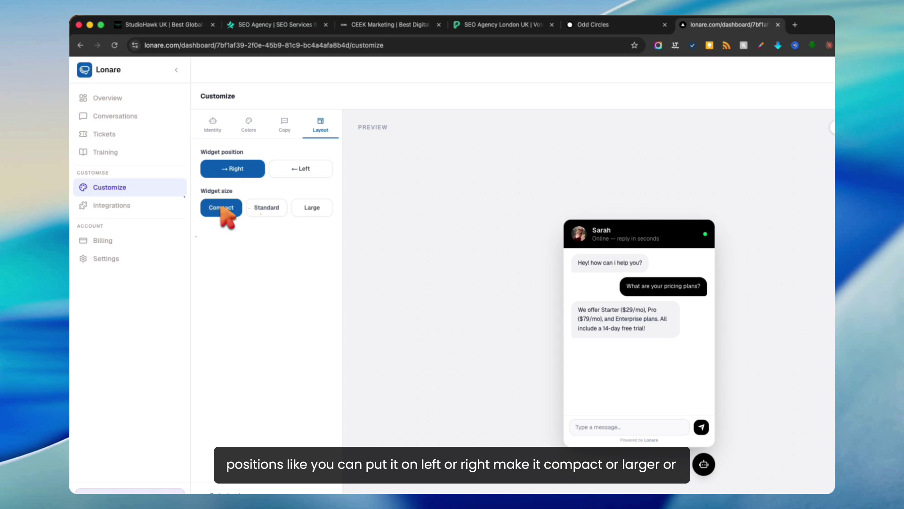
click(312, 209)
click(259, 205)
click(221, 207)
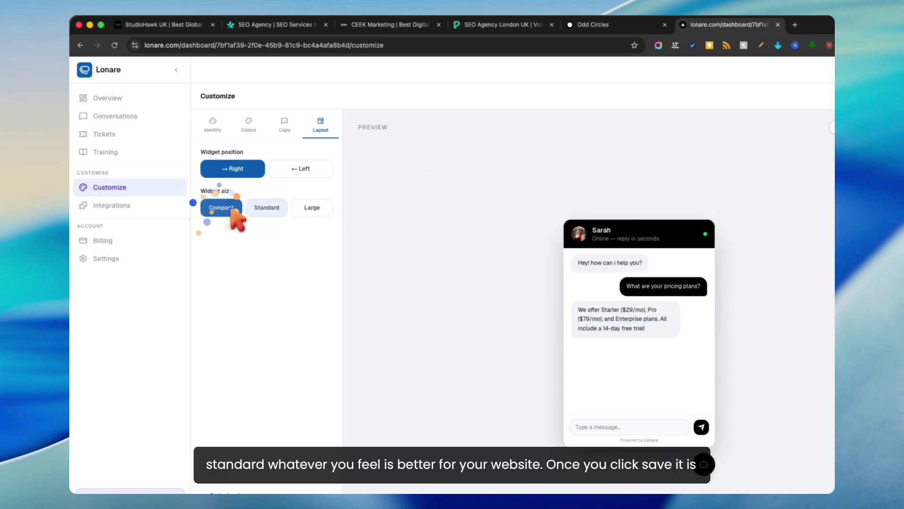
click(261, 208)
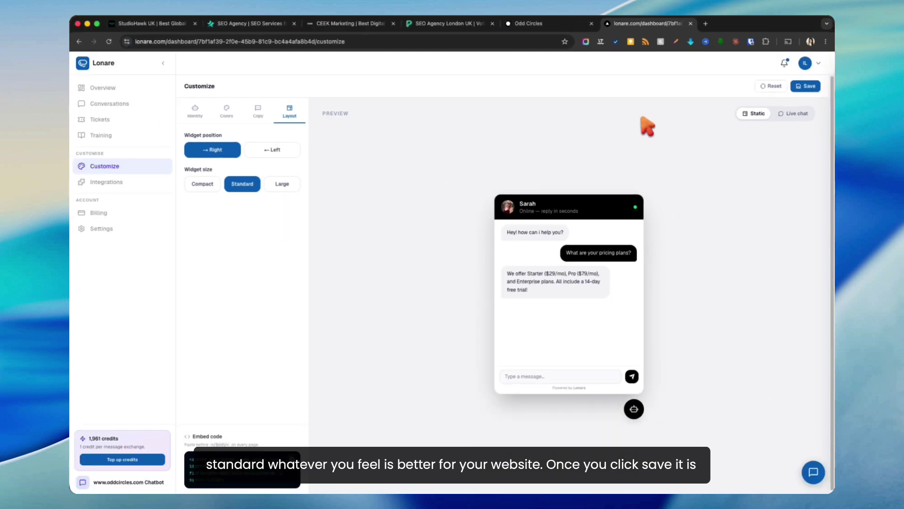
click(806, 87)
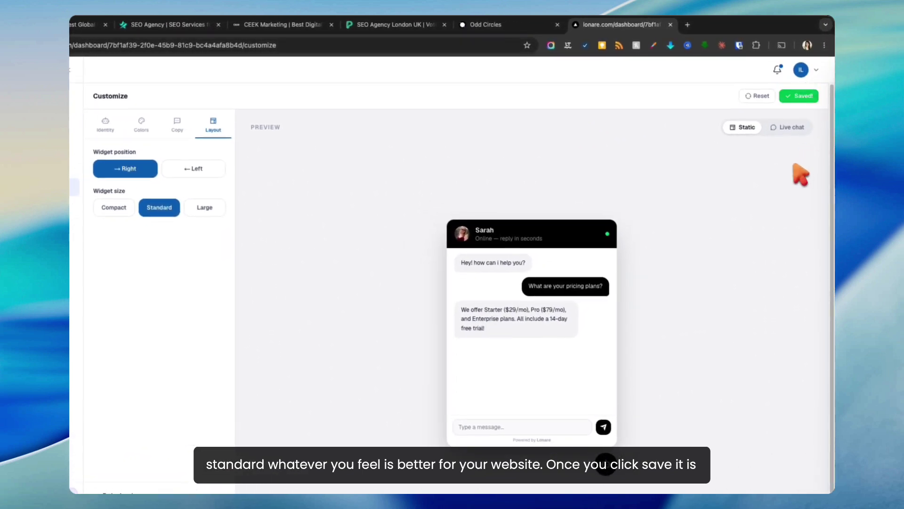
click(788, 127)
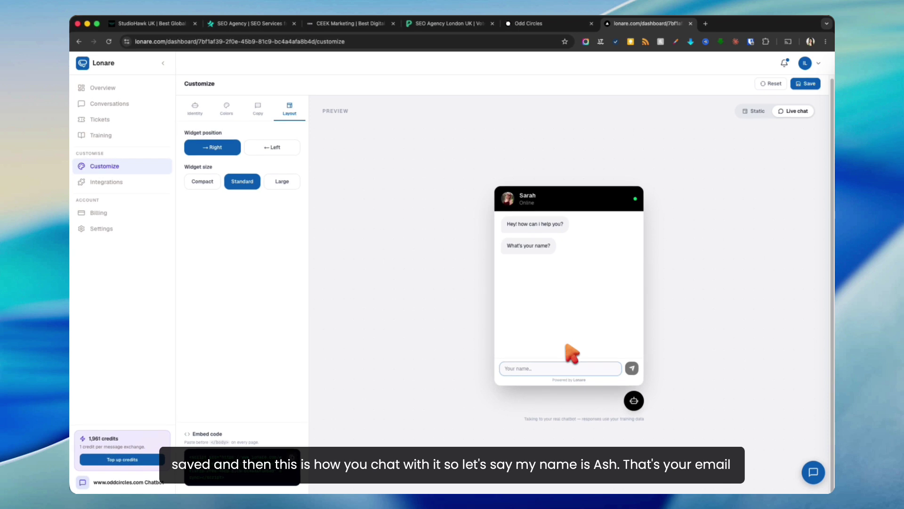
Step: Submit a visitor name and email address in the live chat preview
click(569, 367)
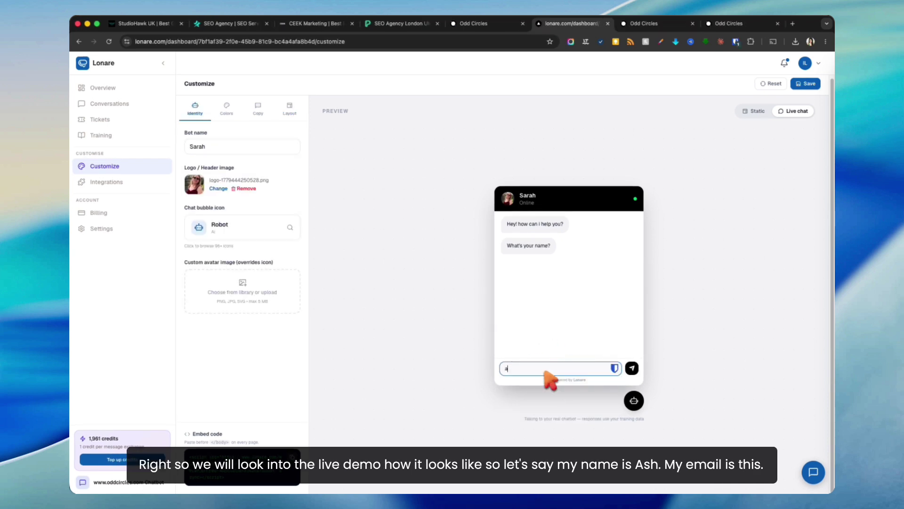
key(BackSpace)
key(BackSpace)
text(Ash)
key(Return)
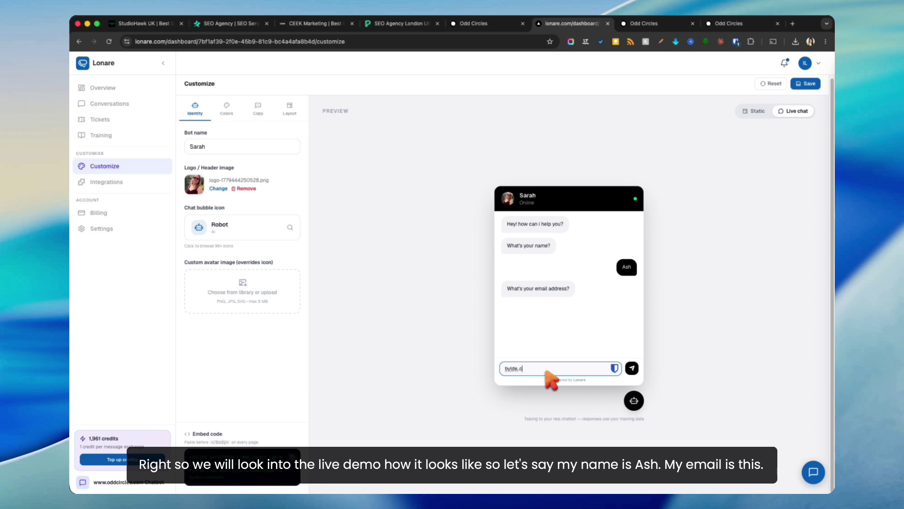
key(BackSpace)
key(BackSpace)
key(BackSpace)
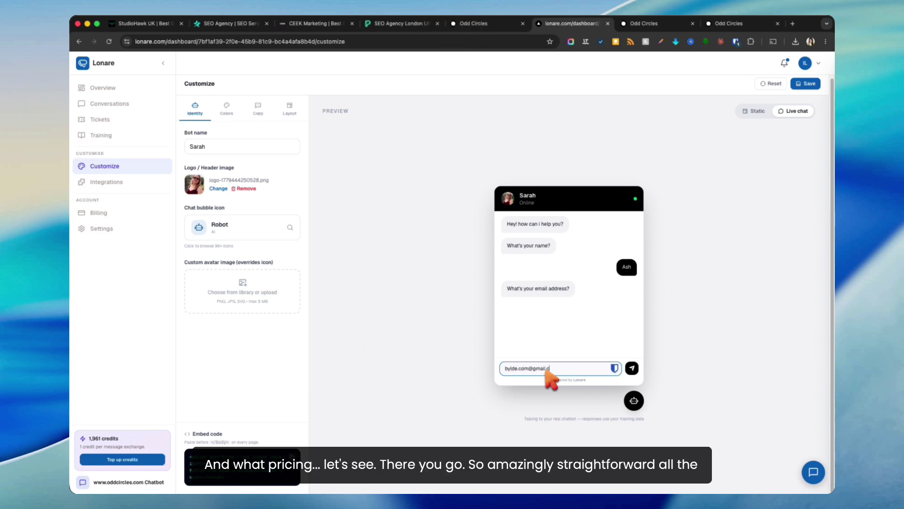
key(Return)
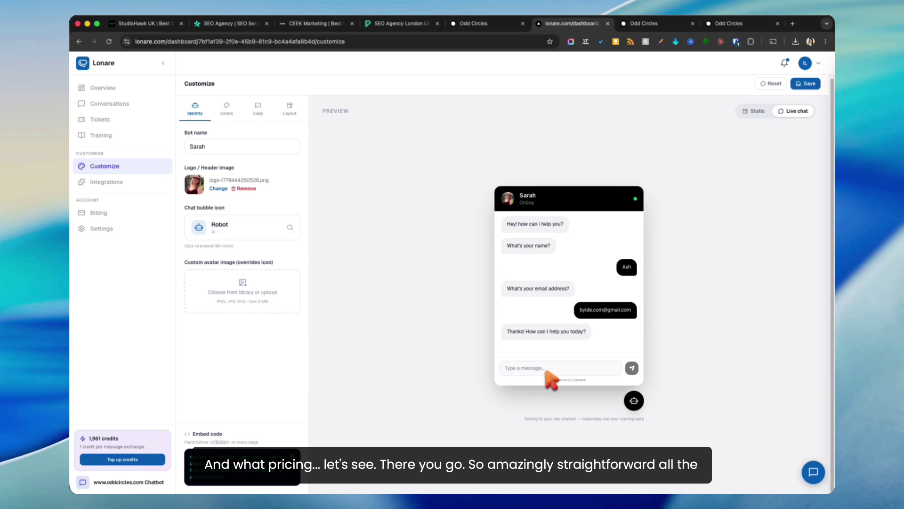
Step: Ask 'what is the pricing for a group on your platform?' and highlight the bot's reply
text(what pricing)
key(super+a)
text(what)
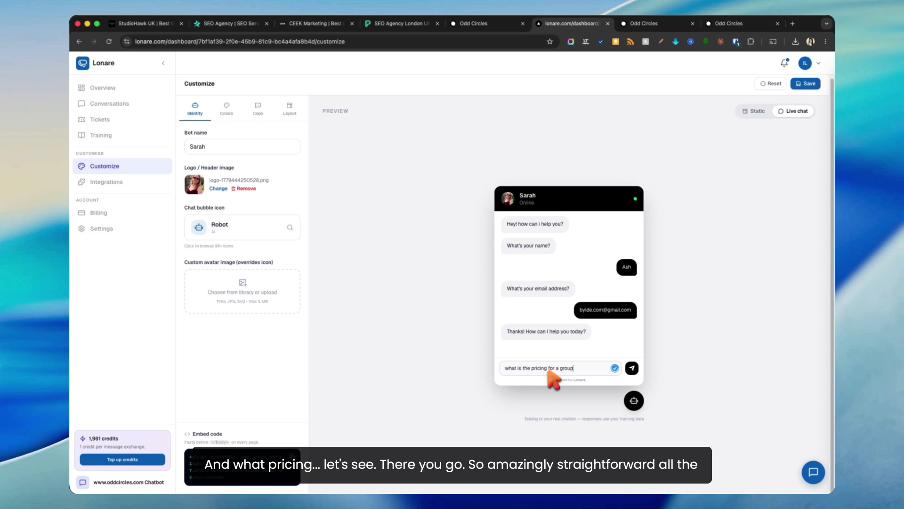
text(rm?)
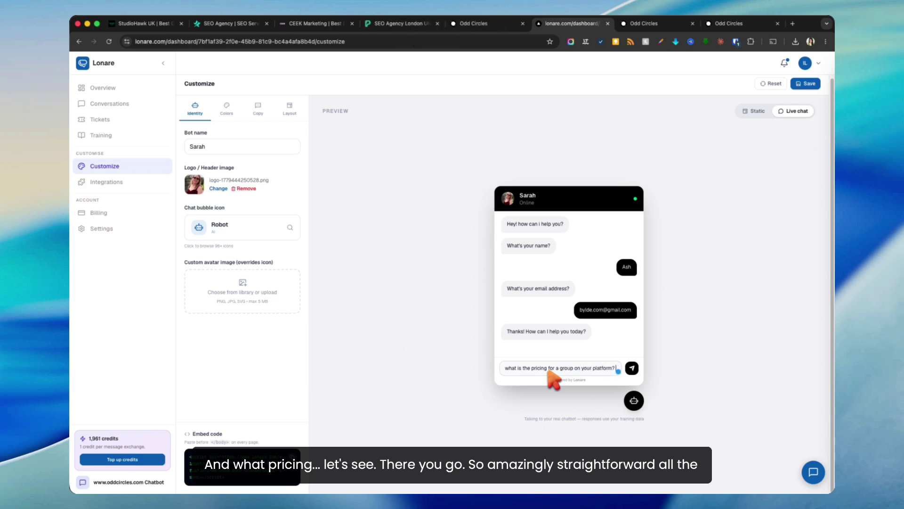
key(Return)
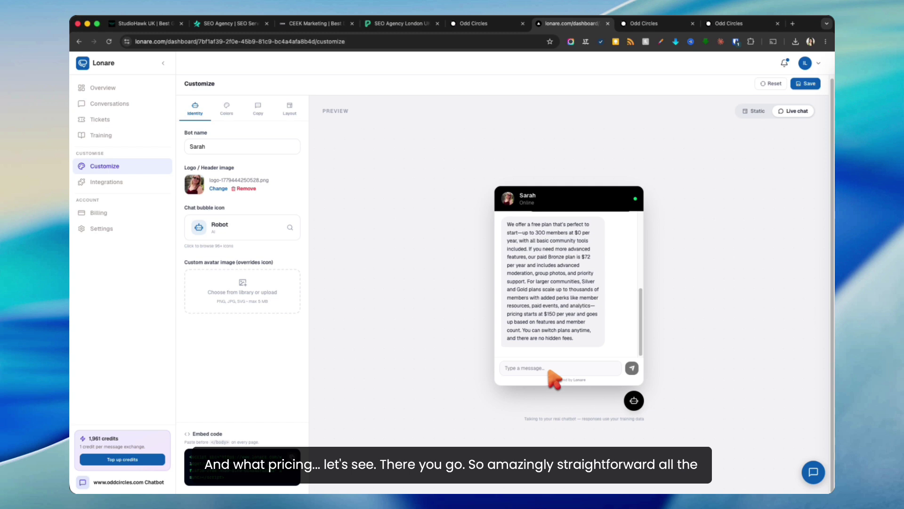
drag(541, 232, 460, 189)
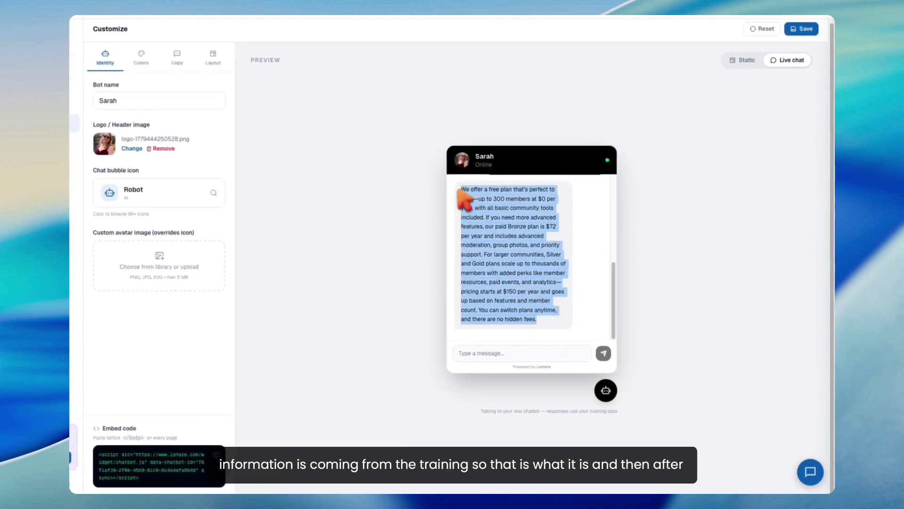
scroll(477, 219, up, 10)
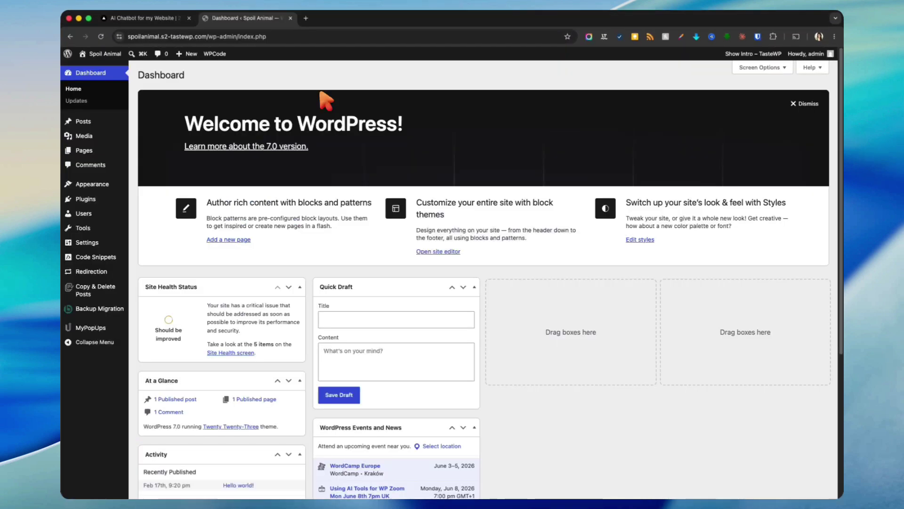
Step: Log in to Lonare and open Customize for the second chatbot, eranol.com with bot Amy
click(165, 18)
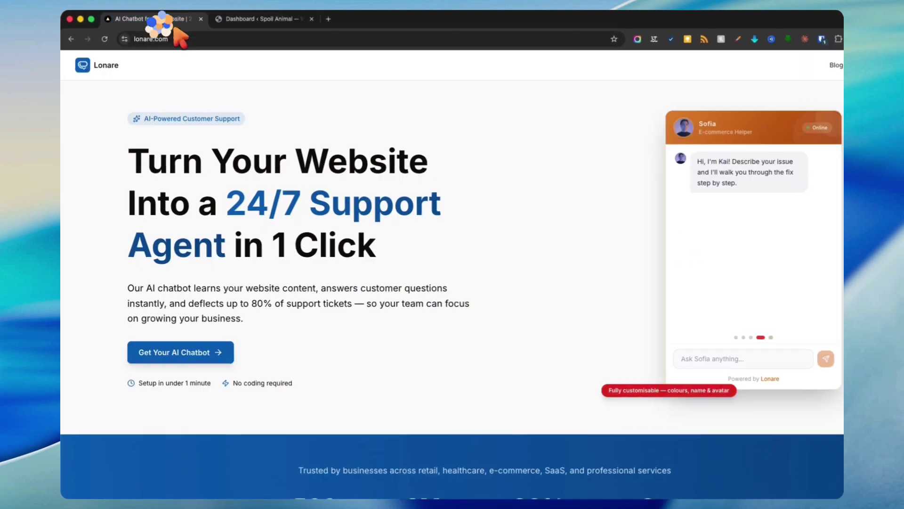
click(810, 69)
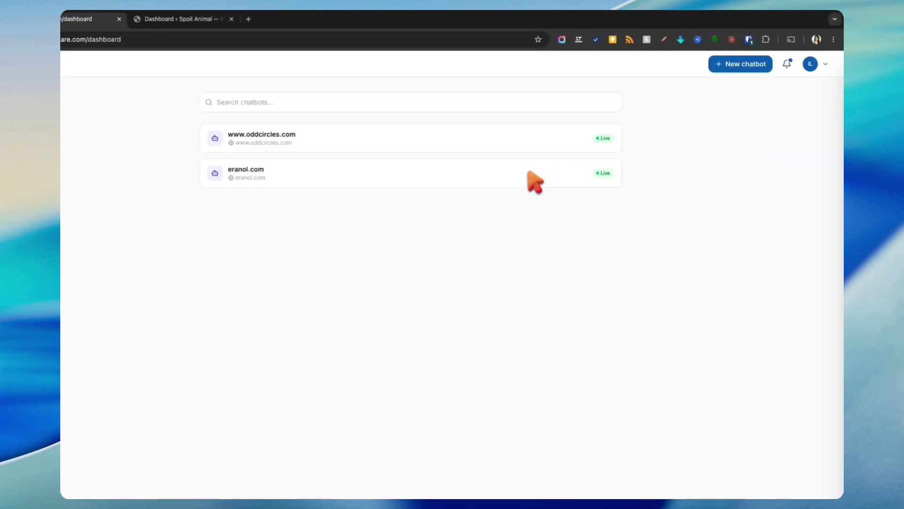
click(382, 181)
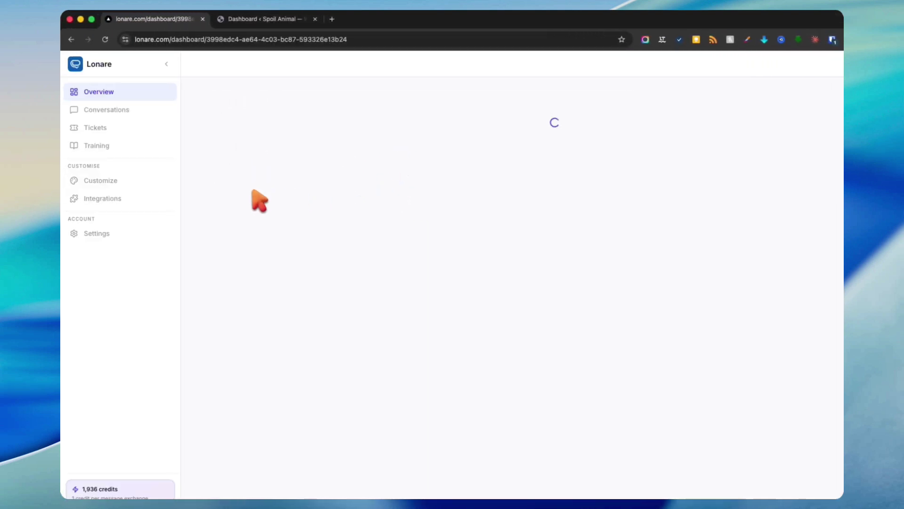
click(94, 181)
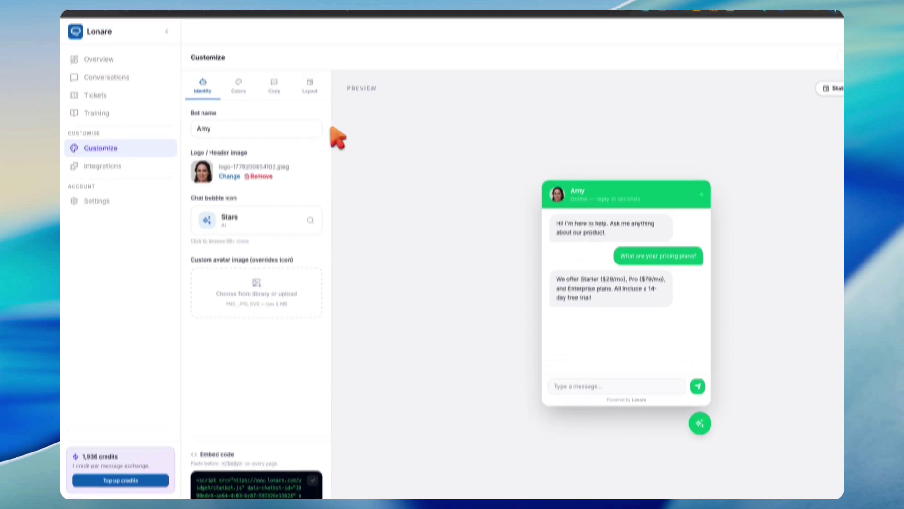
click(283, 18)
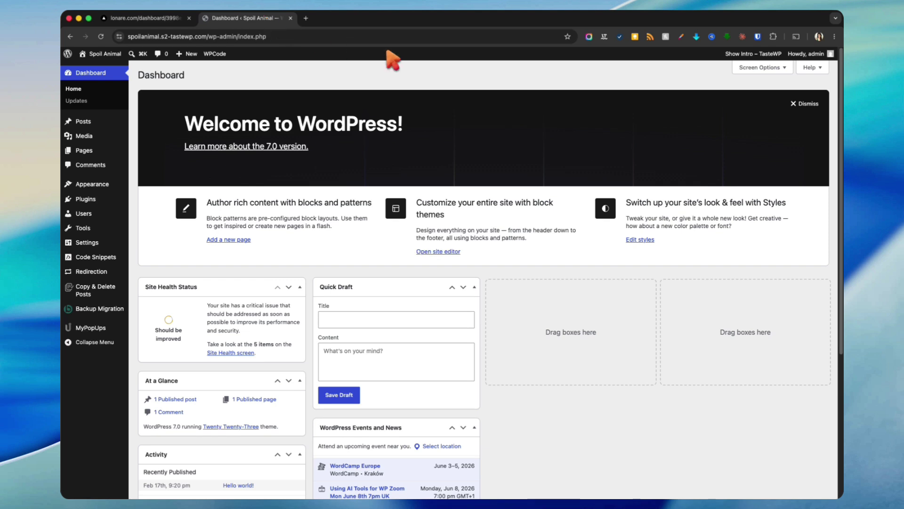
Step: Dismiss the welcome panel and backup popup, then open Sample Page in the editor
click(804, 103)
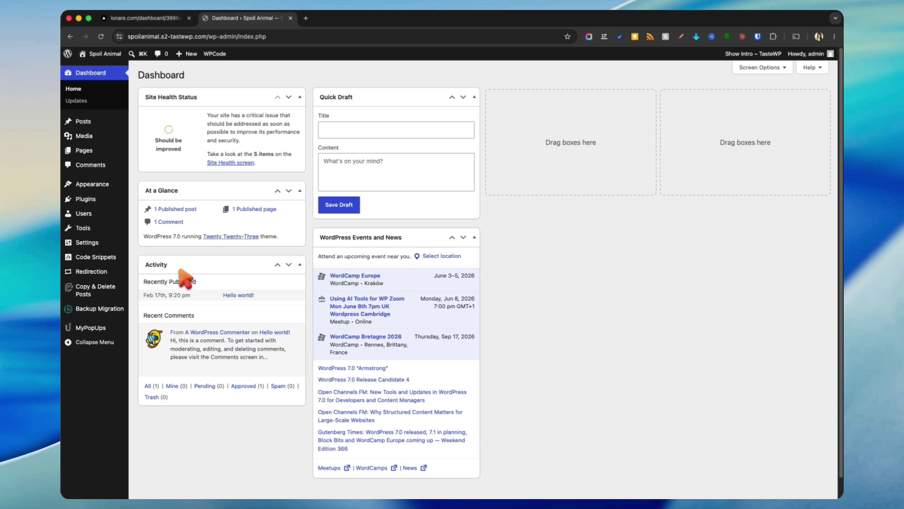
click(85, 150)
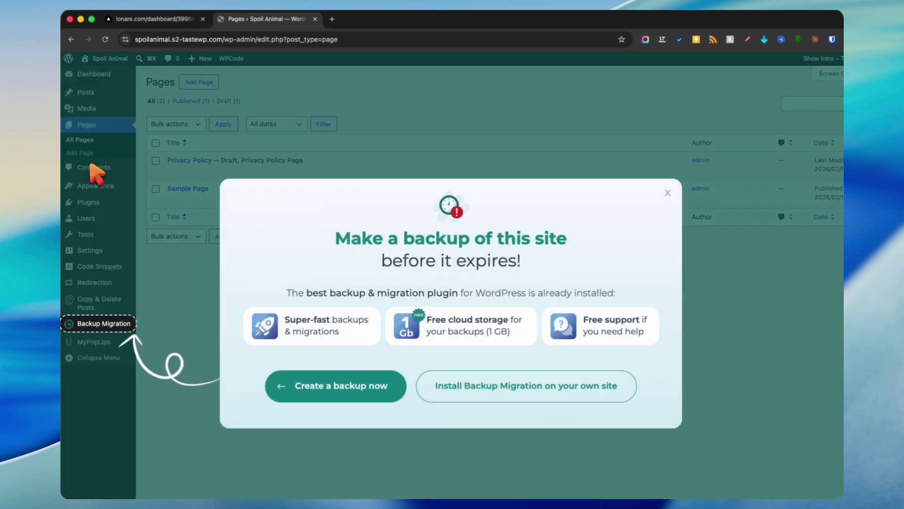
click(668, 146)
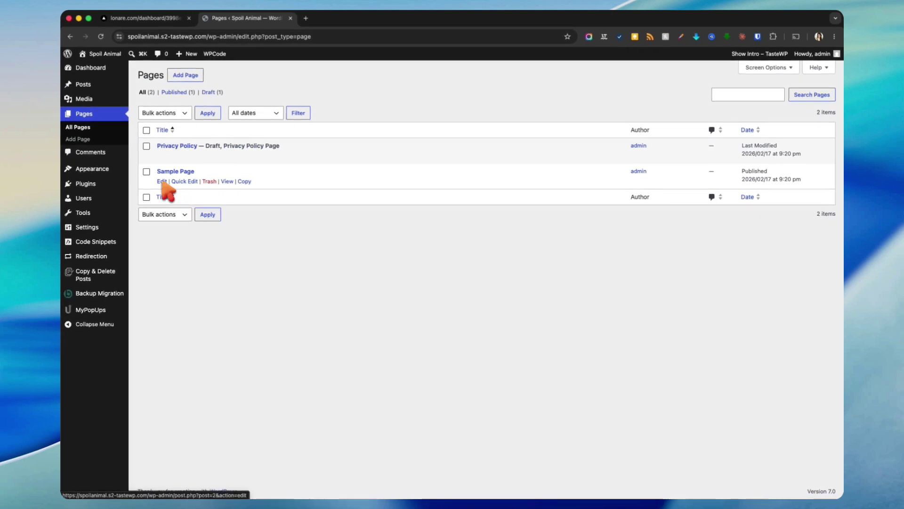
click(162, 181)
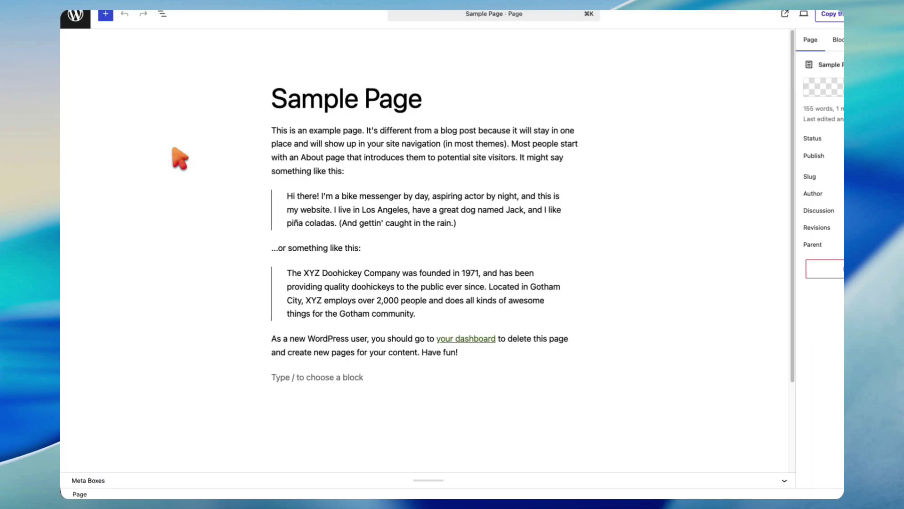
Step: Add a Custom HTML block holding the pasted Lonare embed script and save Sample Page
click(334, 376)
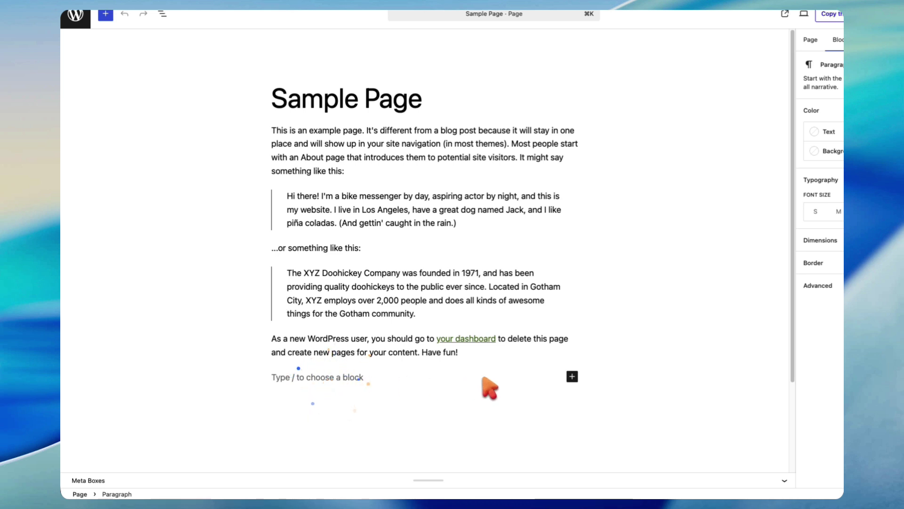
scroll(565, 377, down, 3)
click(571, 376)
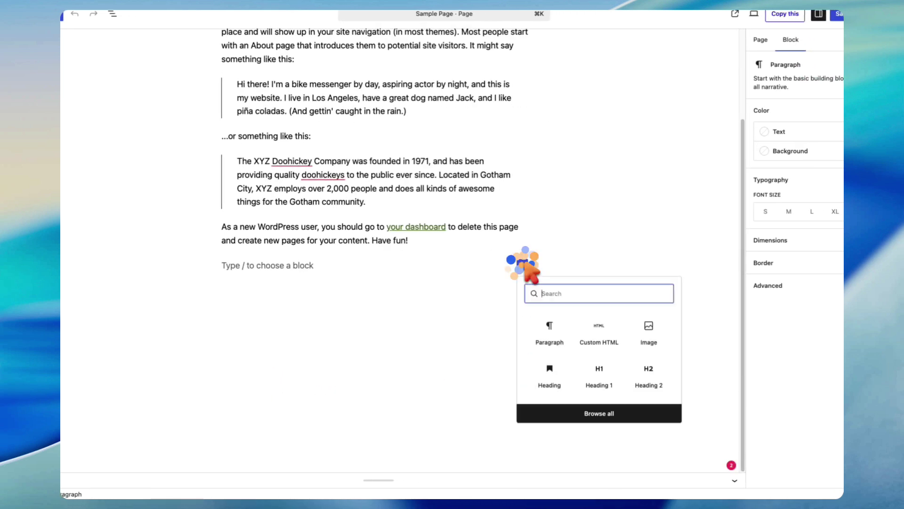
click(599, 332)
click(255, 314)
click(305, 189)
text(<script src="https://www.lonare.com/widget/chatbot.js" data-chatbot-id="3998edc4-ae64-4c03-bc87-593326e13b24" async></script>)
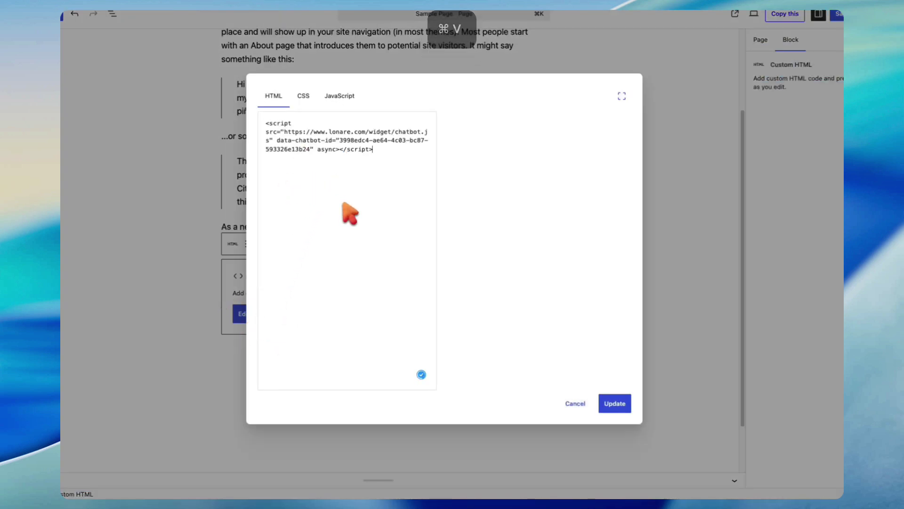
click(607, 403)
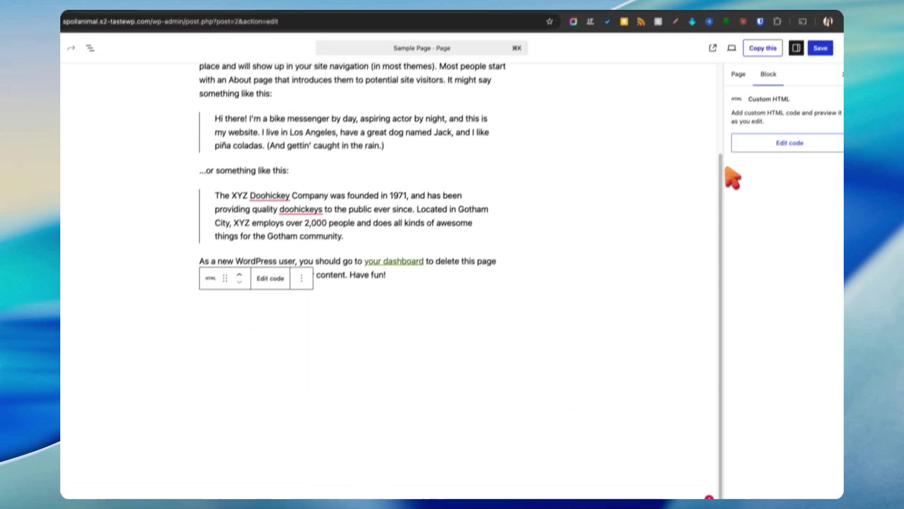
click(838, 13)
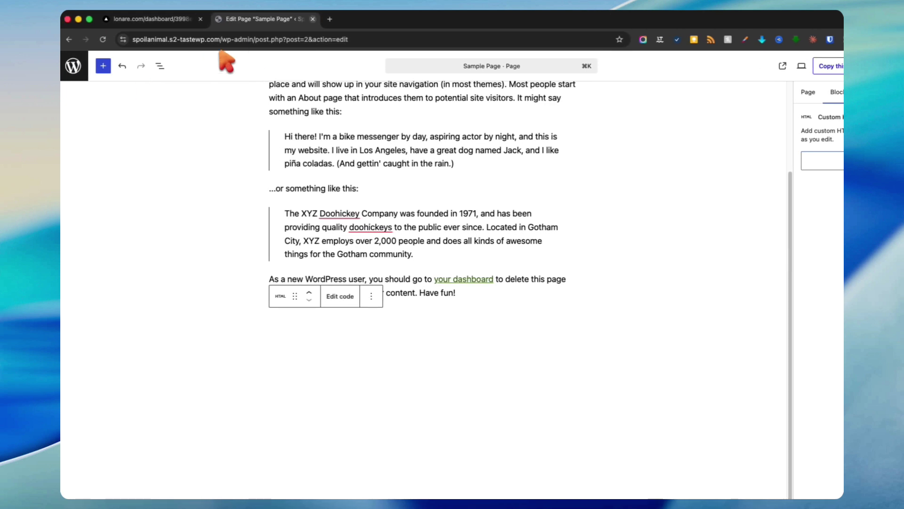
click(78, 66)
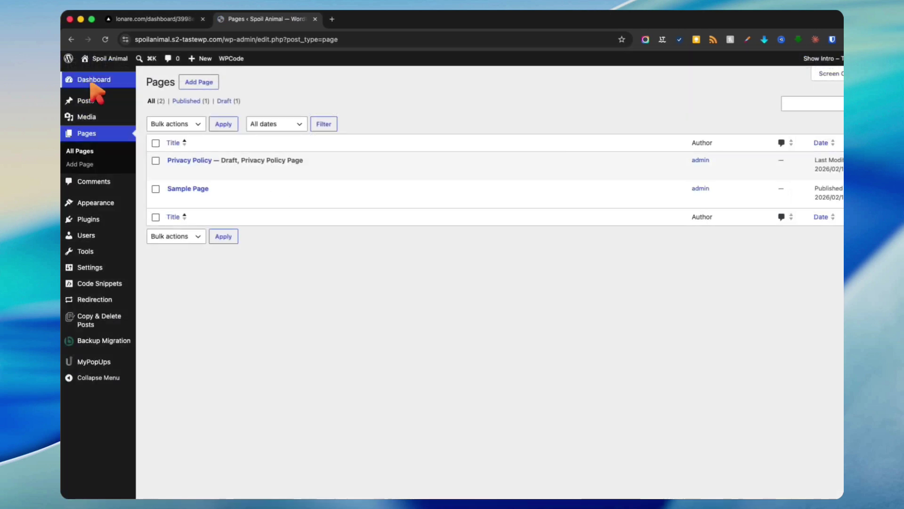
Step: Visit the live site, test the chat bubble on Sample Page, then return home
super+click(103, 74)
click(338, 19)
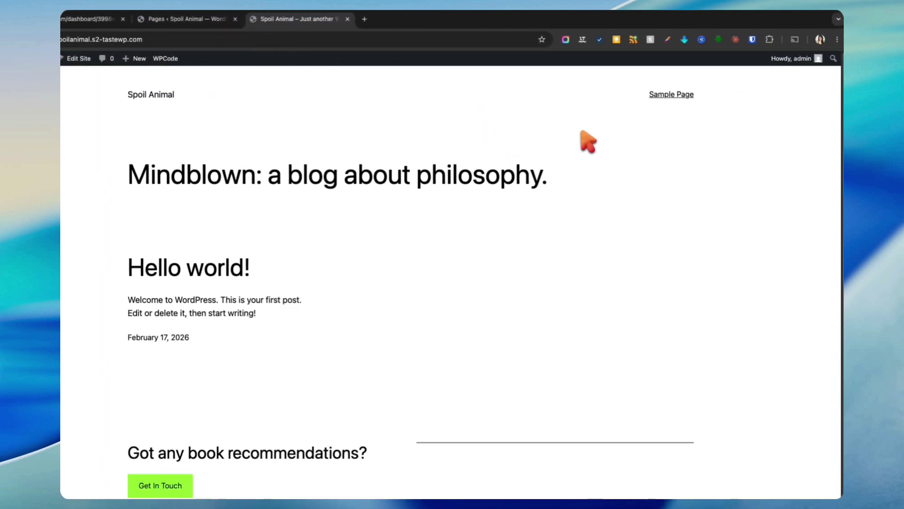
click(669, 95)
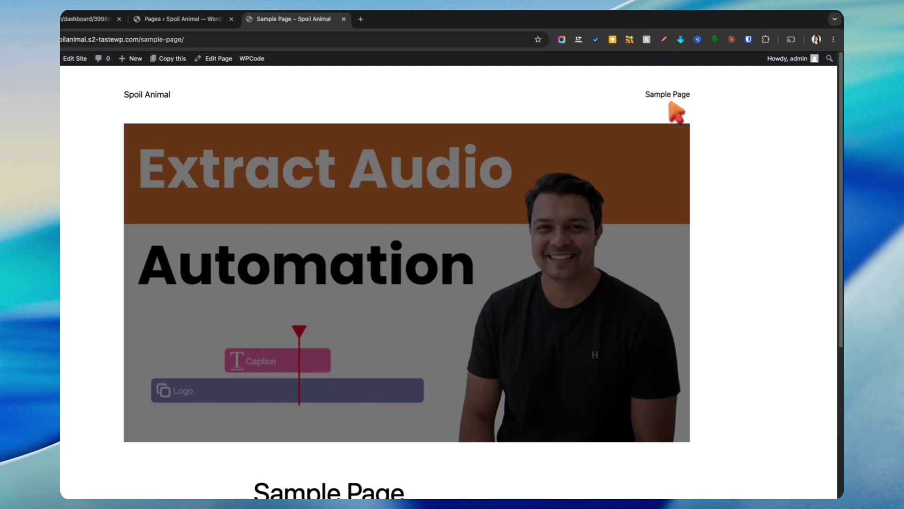
scroll(739, 376, down, 5)
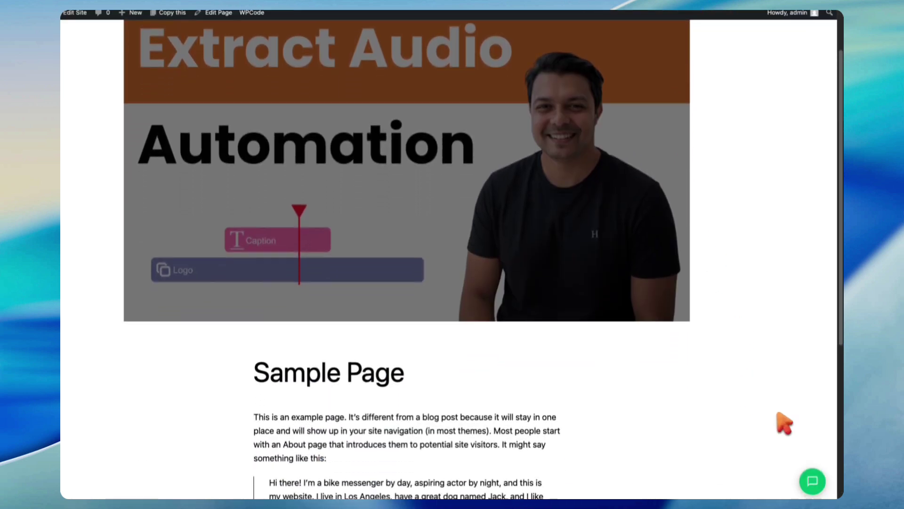
click(814, 472)
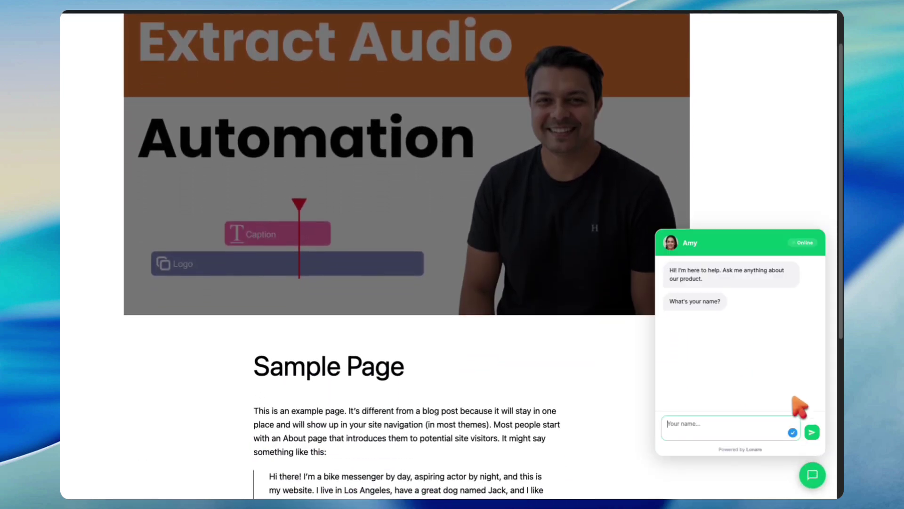
click(822, 482)
scroll(660, 264, down, 5)
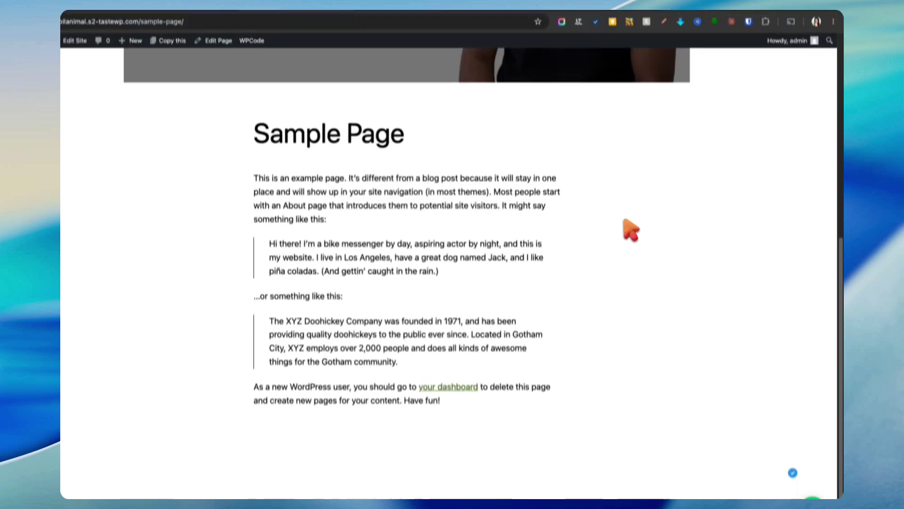
scroll(617, 241, up, 10)
click(183, 101)
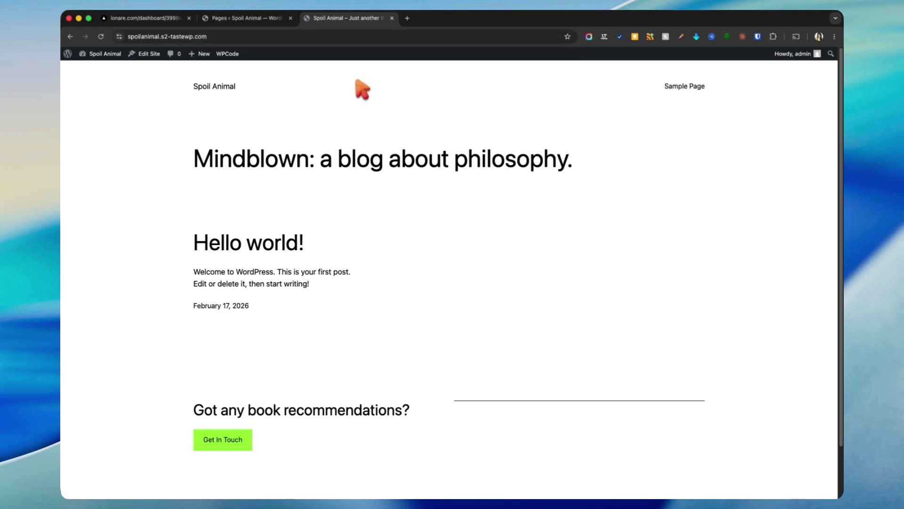
Step: Delete the empty Custom HTML block from Sample Page and save the page
click(257, 18)
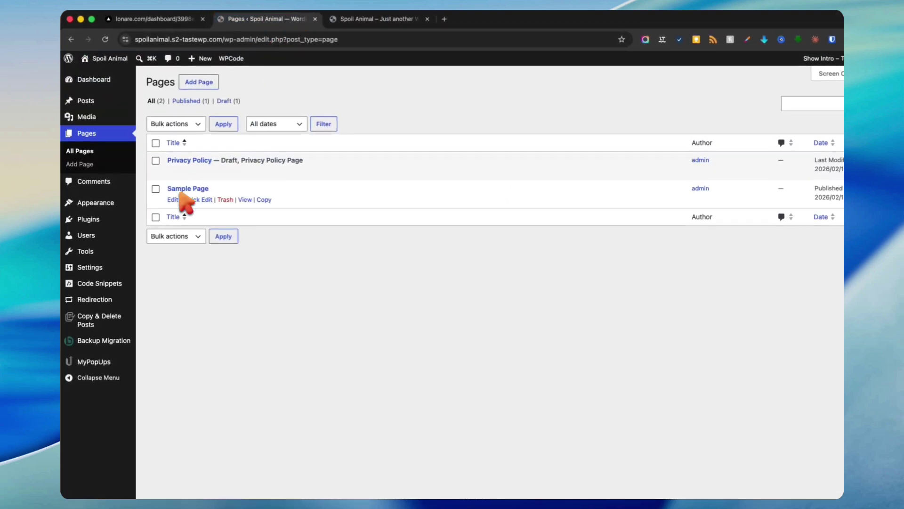
scroll(424, 299, down, 4)
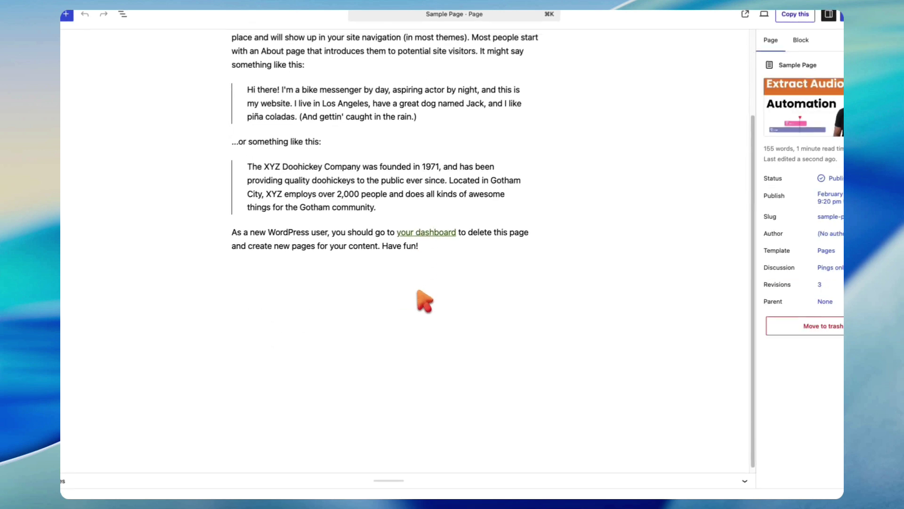
click(409, 266)
click(334, 243)
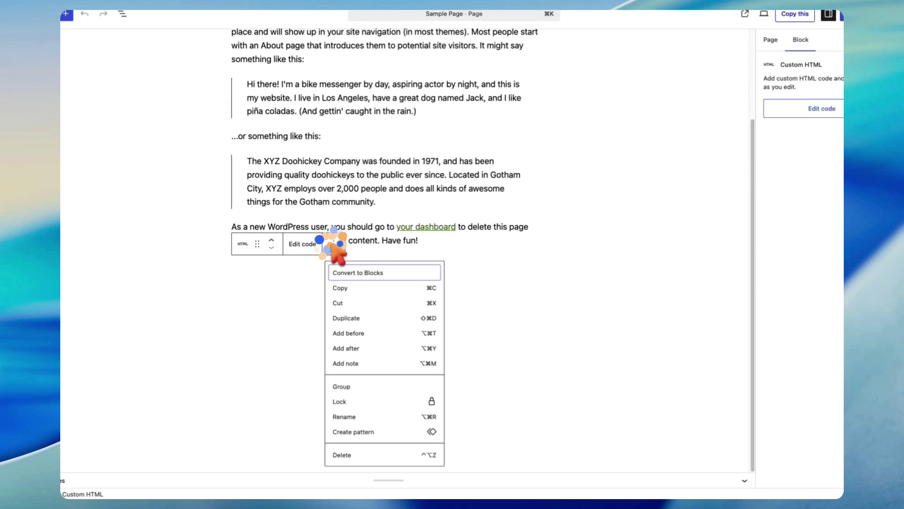
click(338, 454)
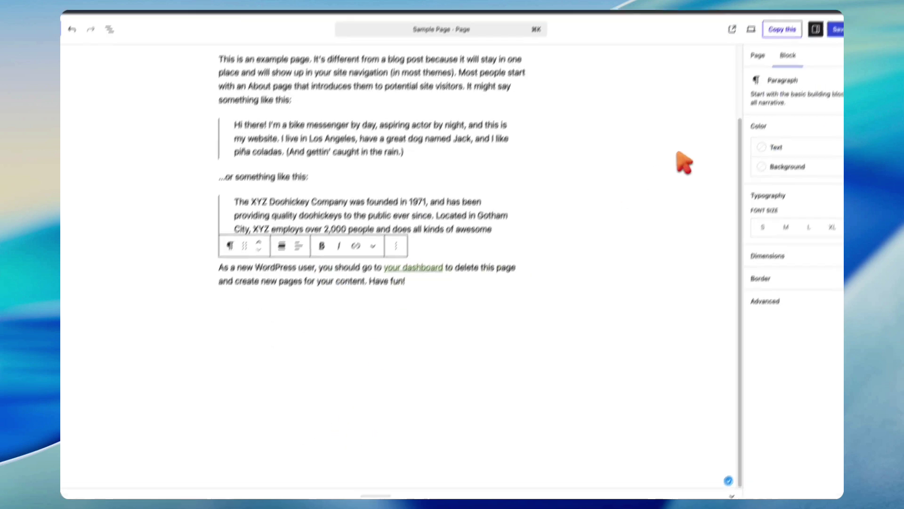
click(818, 58)
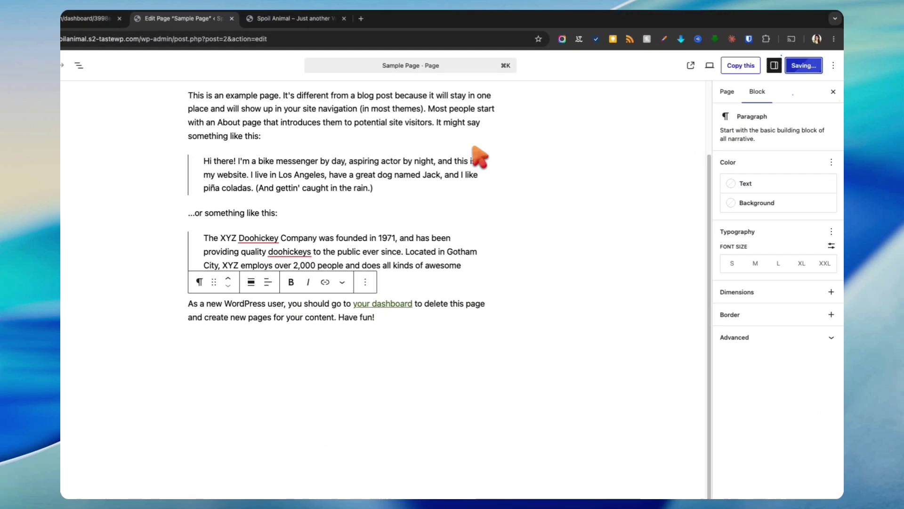
click(78, 67)
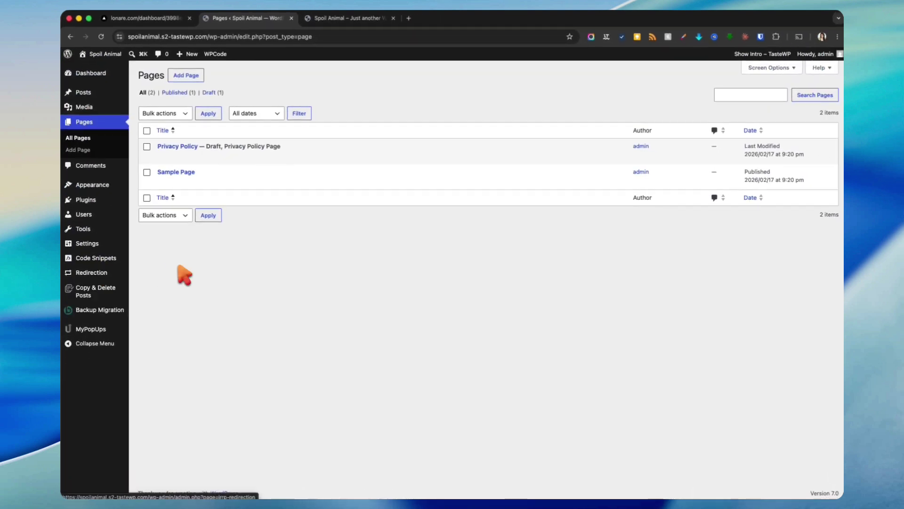
Step: Paste the Lonare chatbot script into the Footer box of WPCode's Header & Footer settings
mouse_move(103, 245)
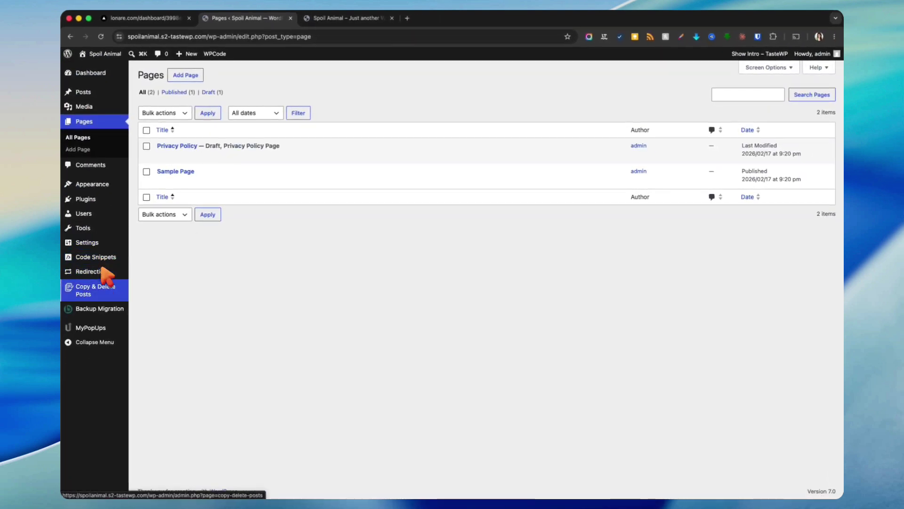
click(92, 199)
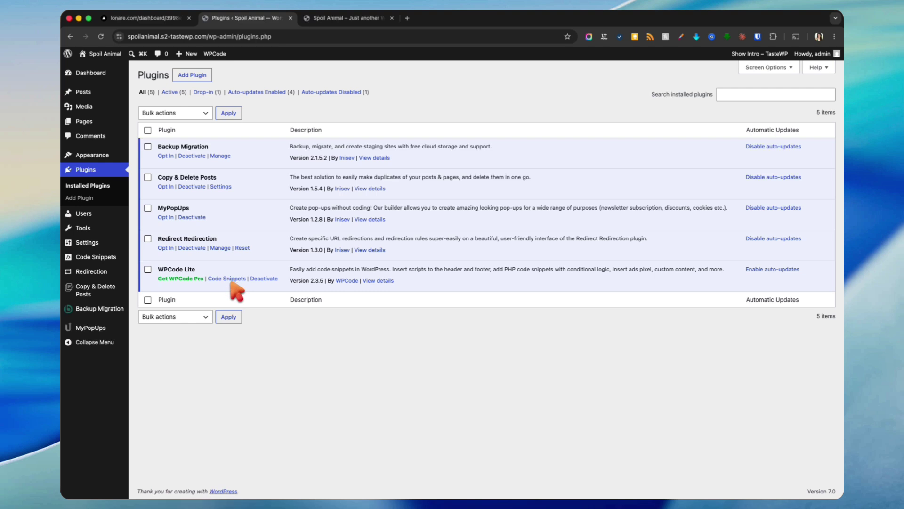
mouse_move(120, 258)
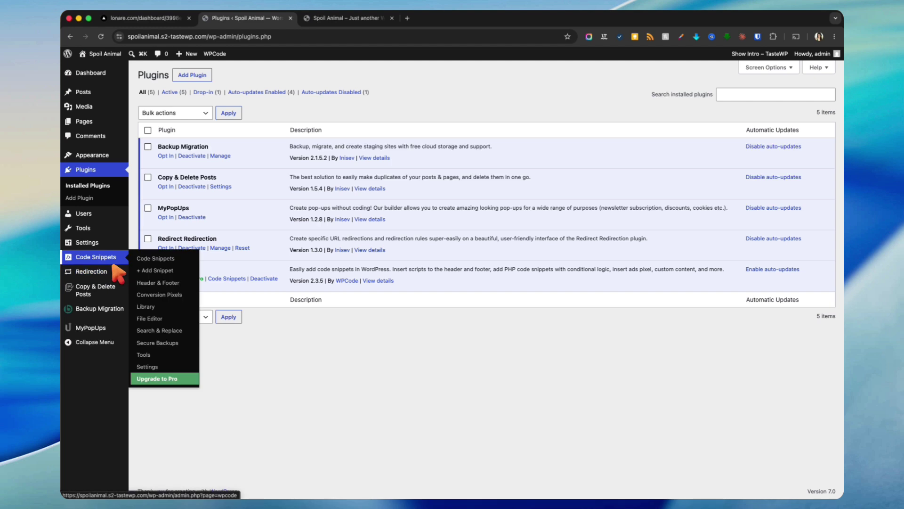
click(146, 283)
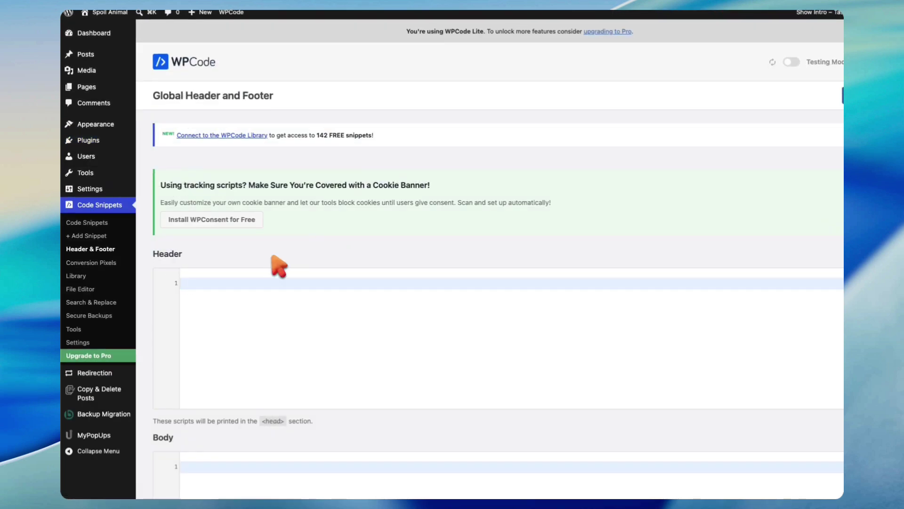
scroll(369, 207, down, 5)
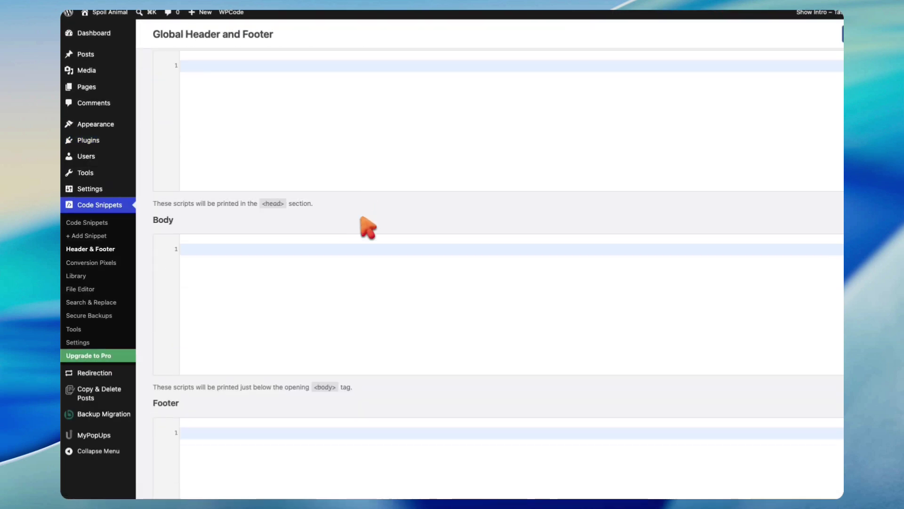
scroll(338, 282, down, 4)
text(<script src="https://www.lonare.com/widget/chatbot.js" data-chatbot-id="3998edc4-ae64-4c03-bc87-593326e13b24" async></script>)
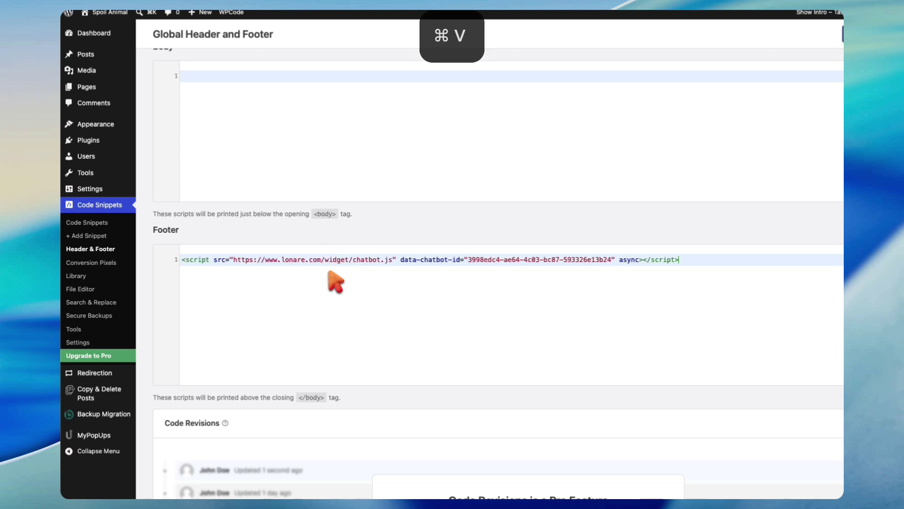
scroll(686, 336, down, 3)
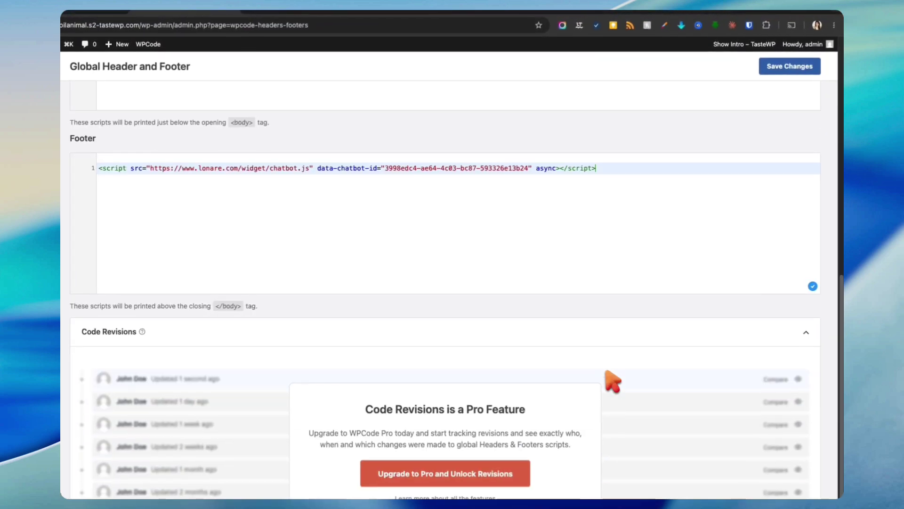
scroll(689, 335, up, 11)
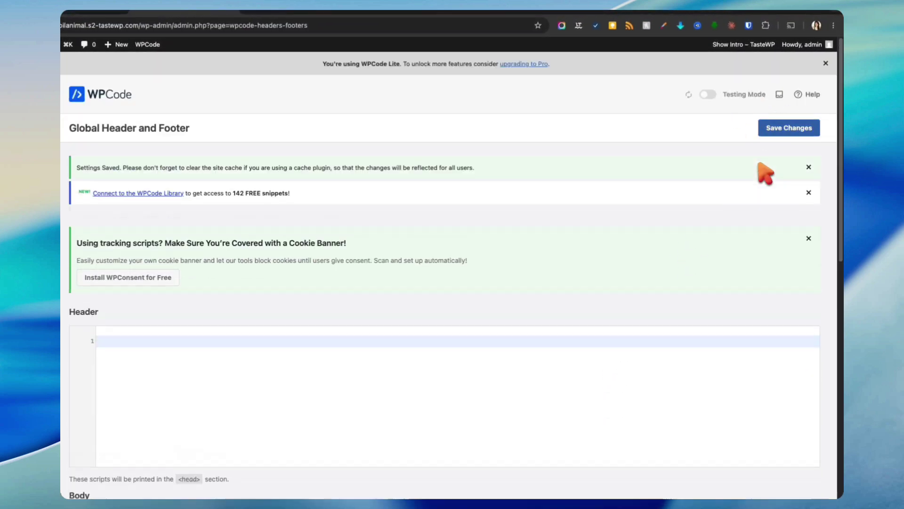
Step: Reload the live site and confirm the chat bubble opens on the home and Sample pages
click(359, 44)
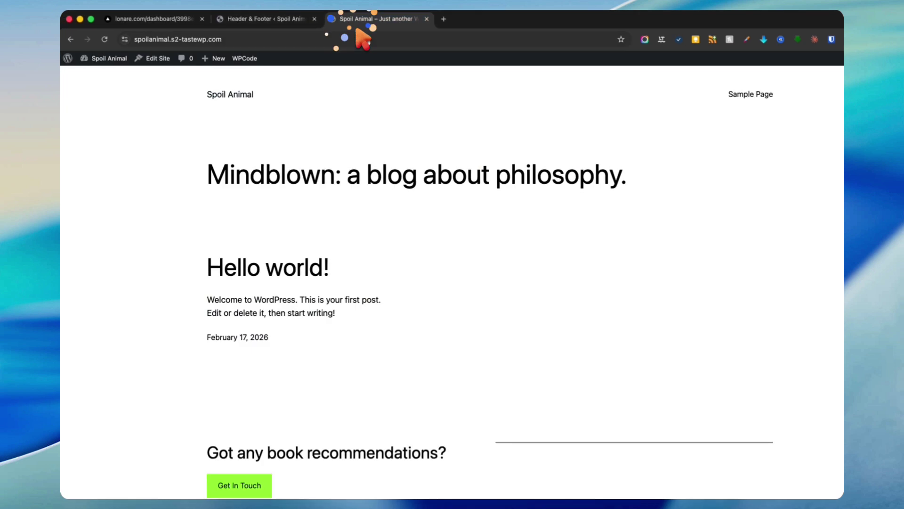
key(super+r)
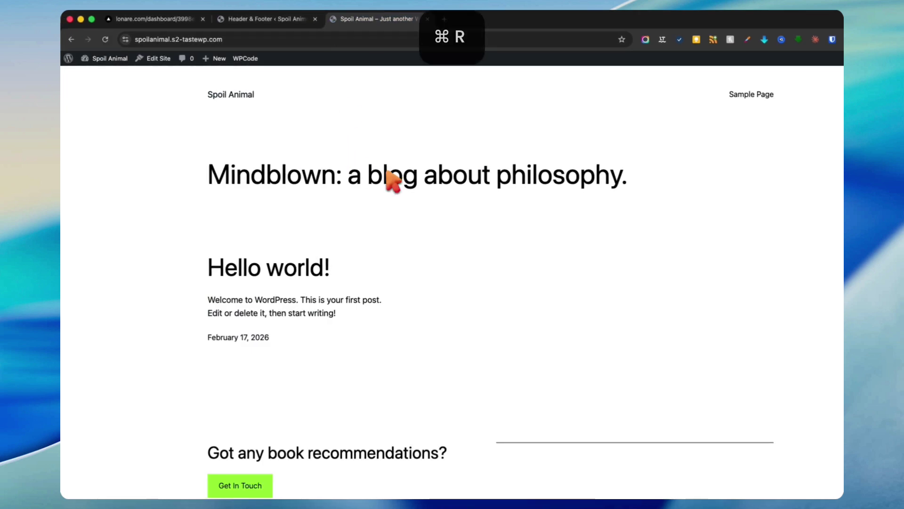
click(817, 477)
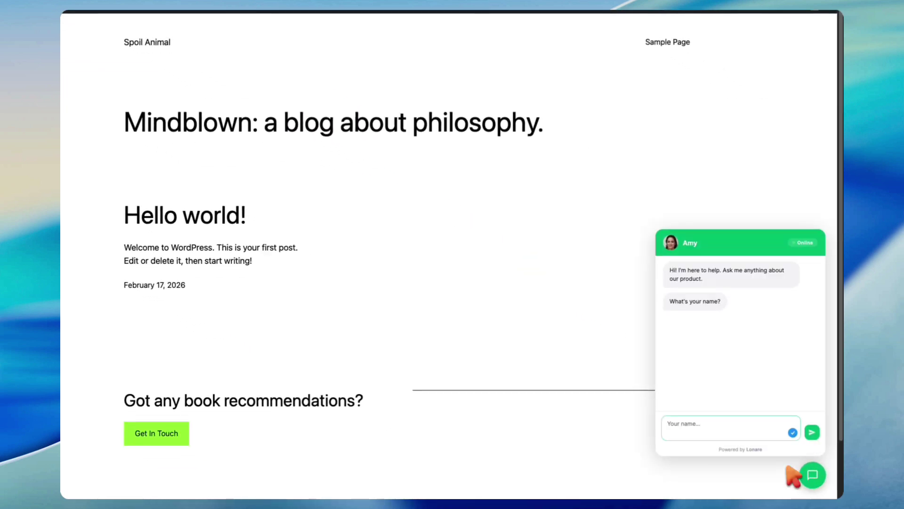
click(811, 474)
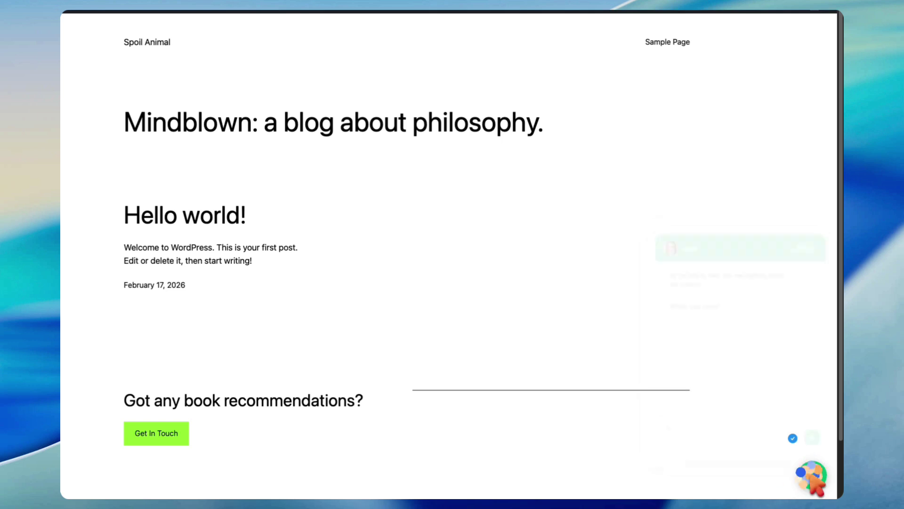
click(811, 475)
click(668, 42)
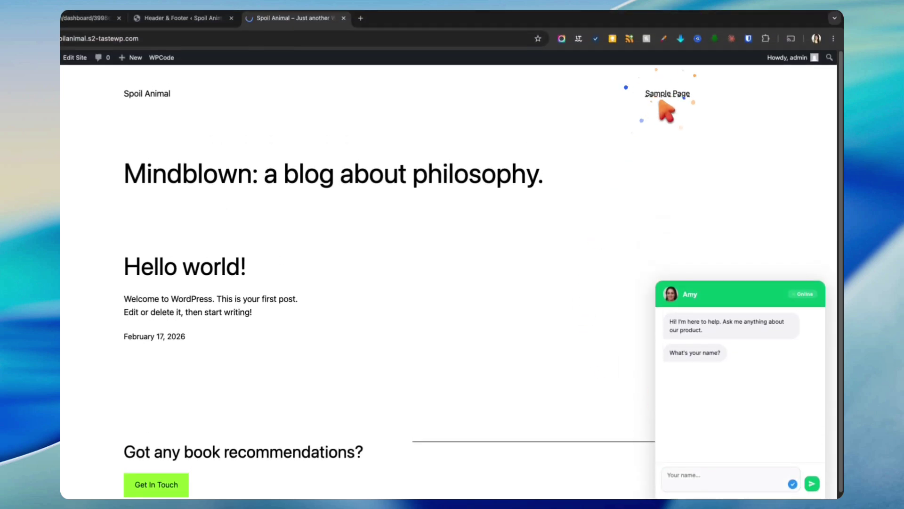
click(812, 477)
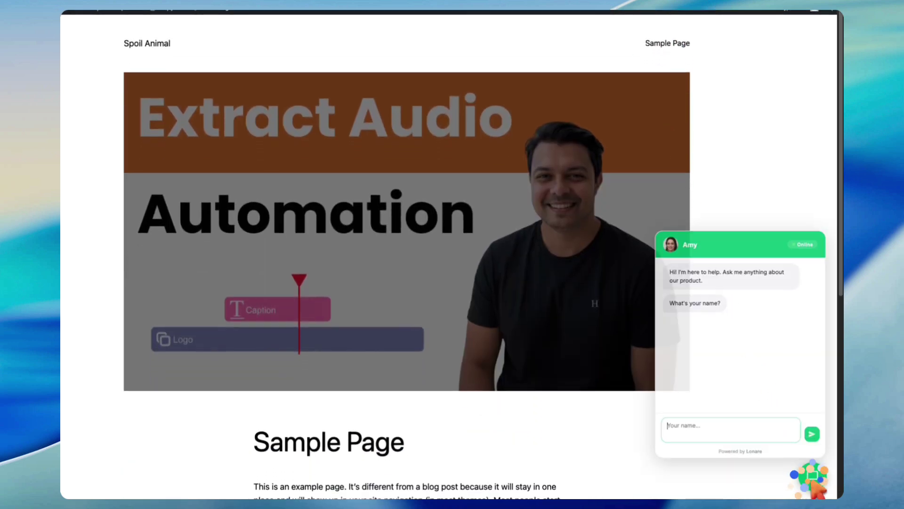
click(147, 94)
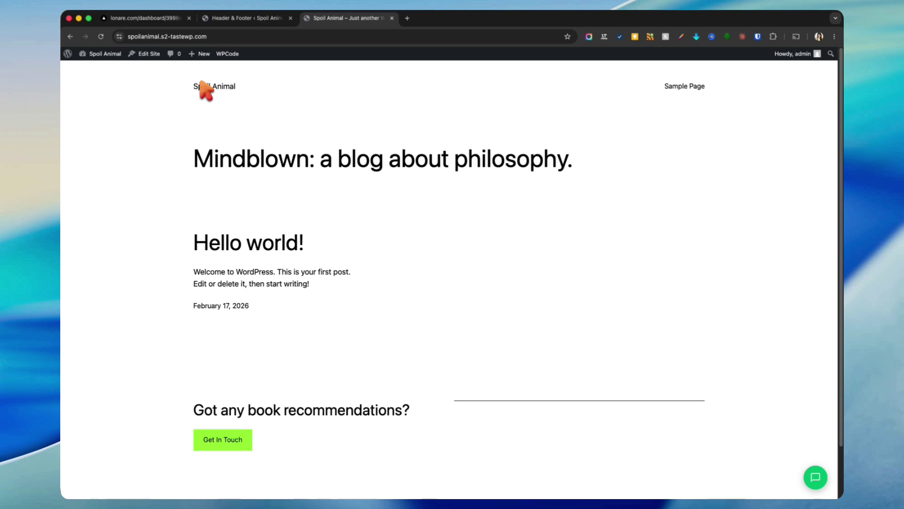